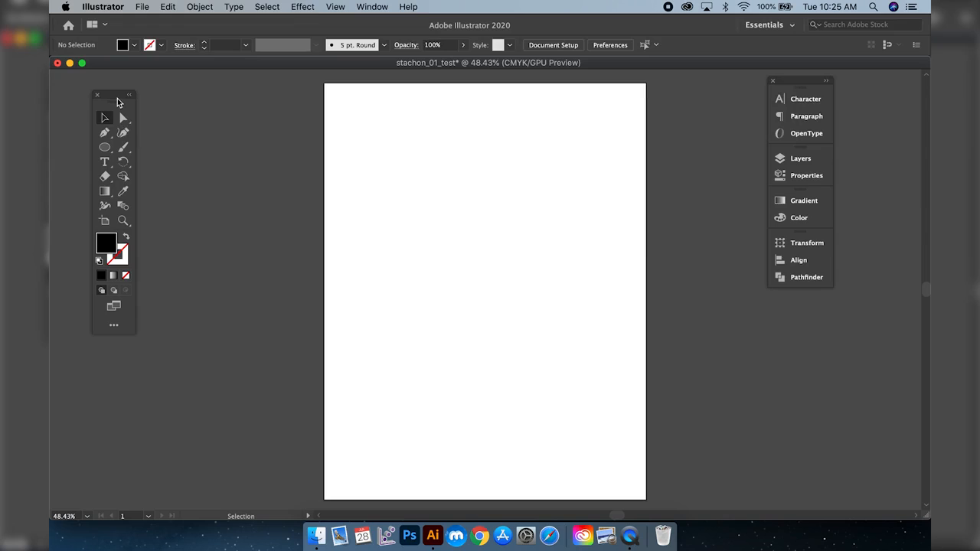
Draw a black-filled square with no stroke in the upper left part of the artboard using the Rectangle tool
{"action": "left_click_drag", "start_coordinate": [116, 99], "coordinate": [117, 100]}
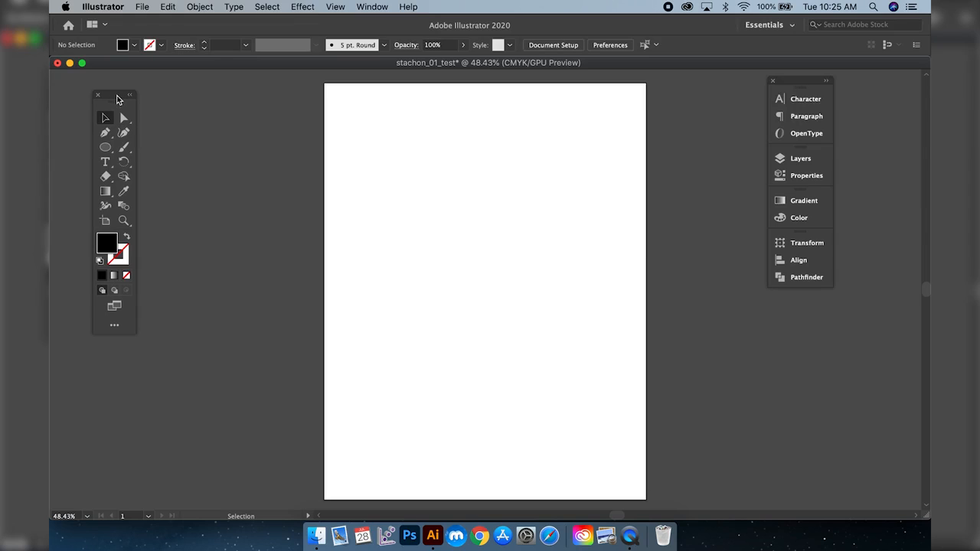
{"action": "left_click", "coordinate": [108, 153]}
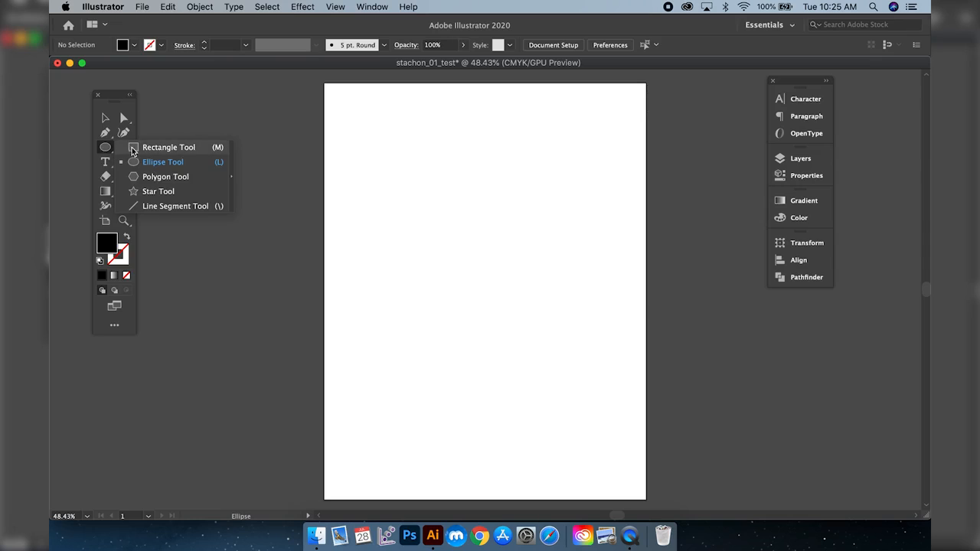
{"action": "left_click", "coordinate": [132, 148]}
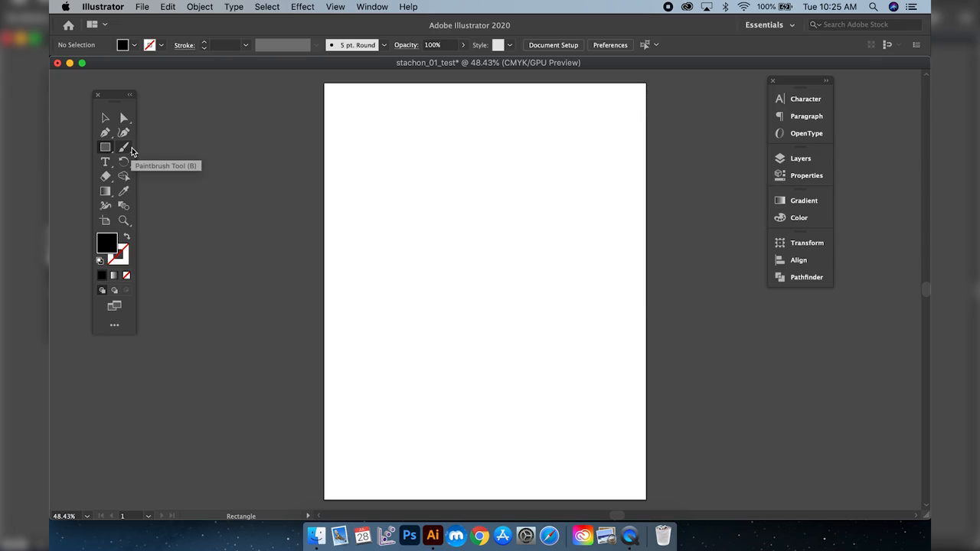
{"action": "left_click", "coordinate": [127, 268]}
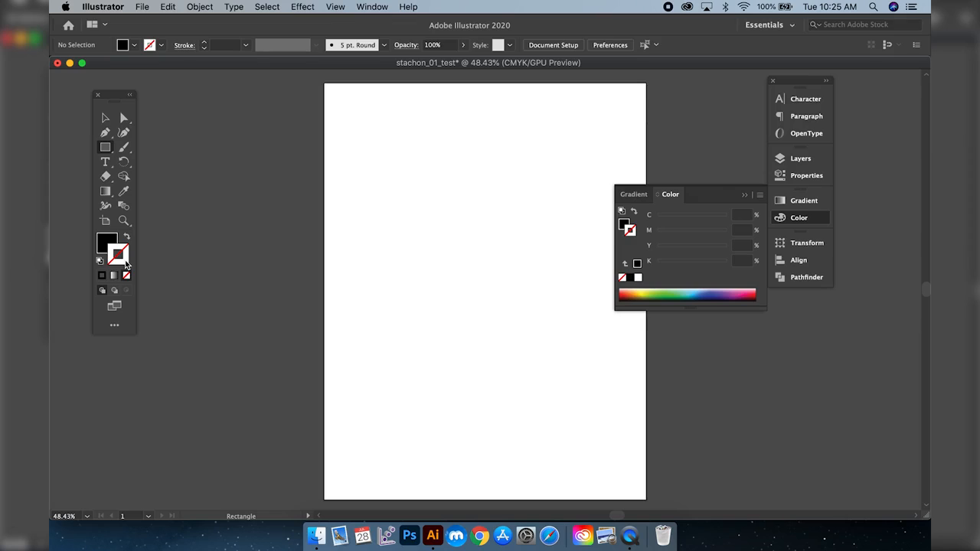
{"action": "left_click", "coordinate": [106, 241]}
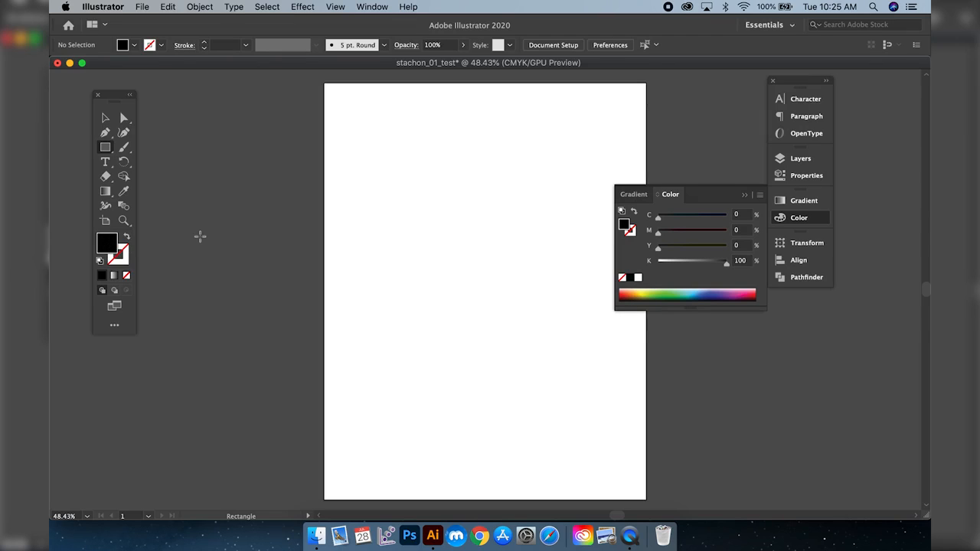
{"action": "left_click_drag", "start_coordinate": [364, 146], "coordinate": [444, 226]}
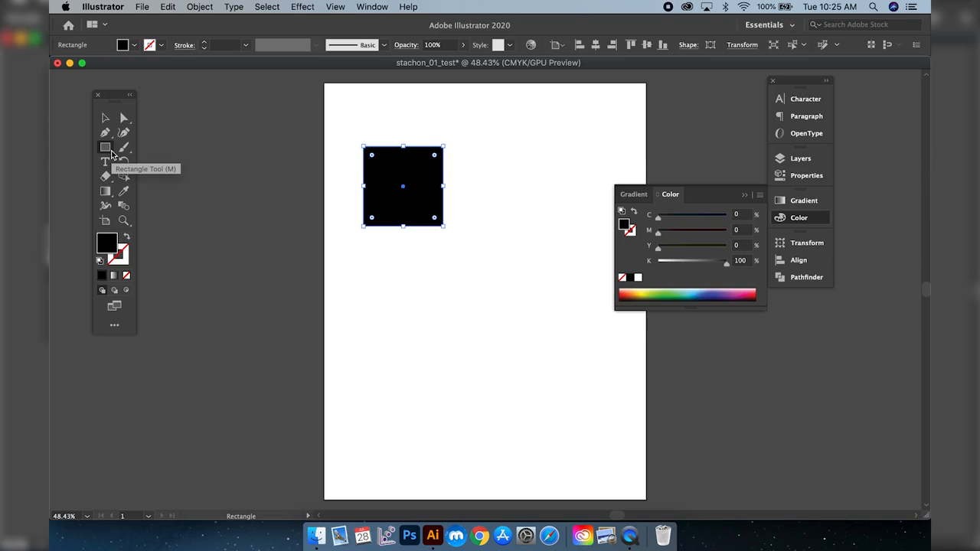
Draw a black, nearly circular ellipse beside the square with the Ellipse tool
{"action": "left_click", "coordinate": [111, 153]}
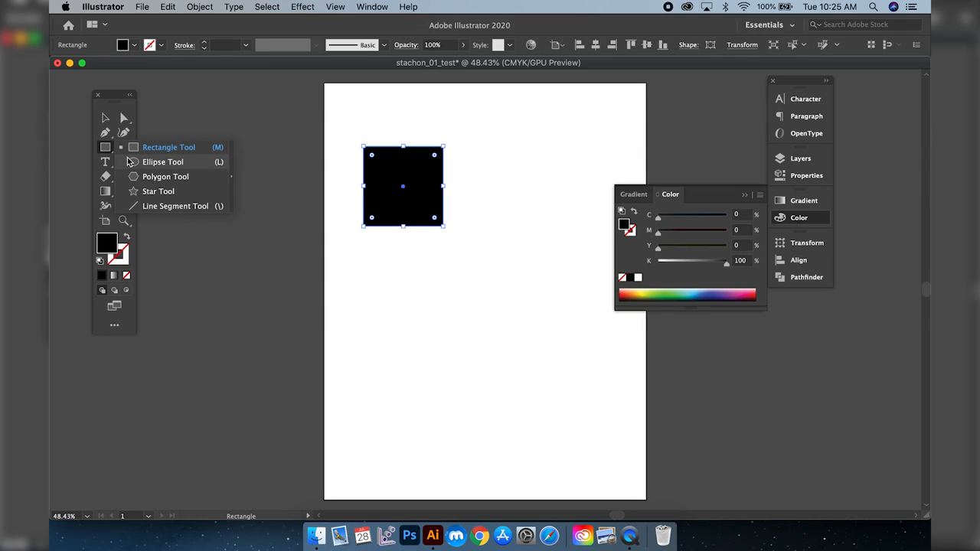
{"action": "left_click", "coordinate": [132, 162]}
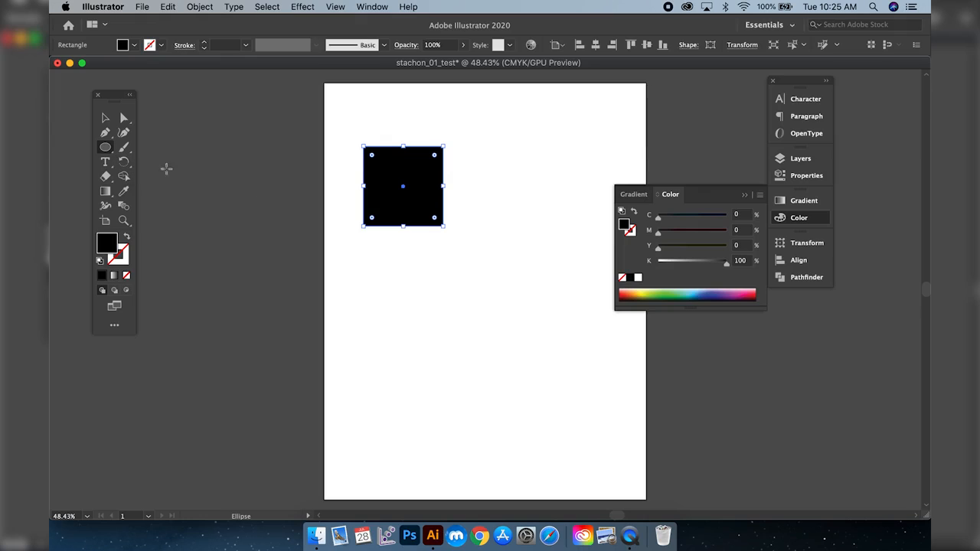
{"action": "left_click_drag", "start_coordinate": [493, 158], "coordinate": [586, 243]}
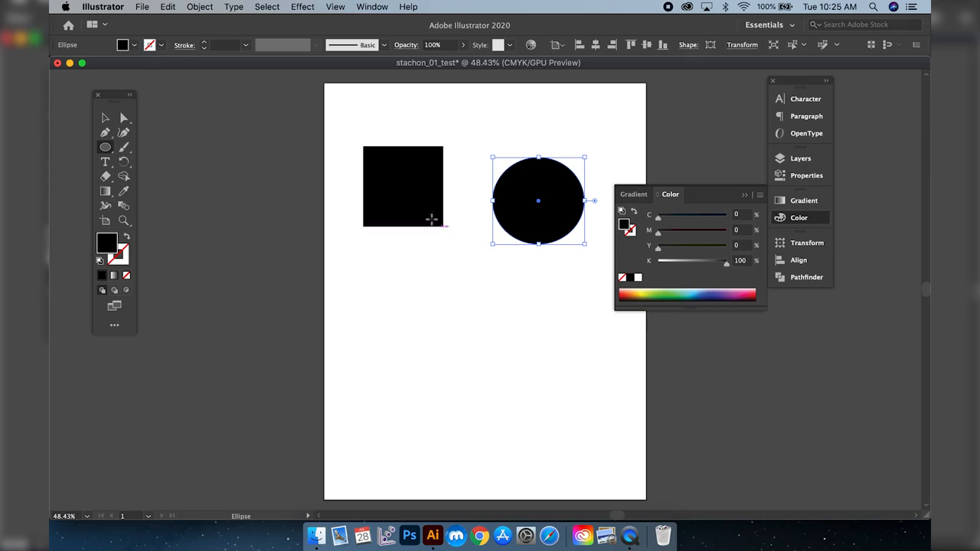
Draw a tilted black hexagon with the Polygon tool and move it fully onto the artboard below the square
{"action": "left_click", "coordinate": [105, 147]}
{"action": "left_click_drag", "start_coordinate": [110, 155], "coordinate": [145, 177]}
{"action": "left_click_drag", "start_coordinate": [360, 304], "coordinate": [394, 338]}
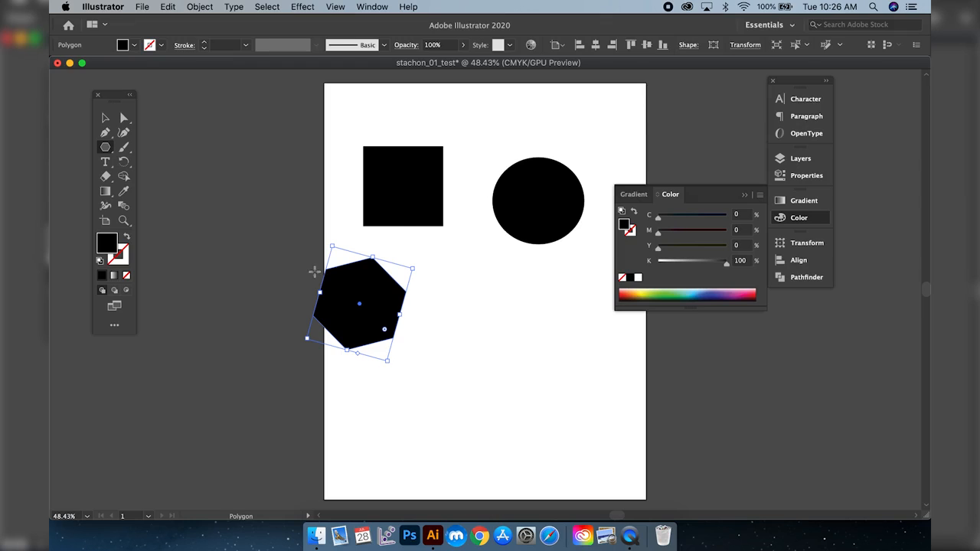
{"action": "left_click", "coordinate": [106, 120]}
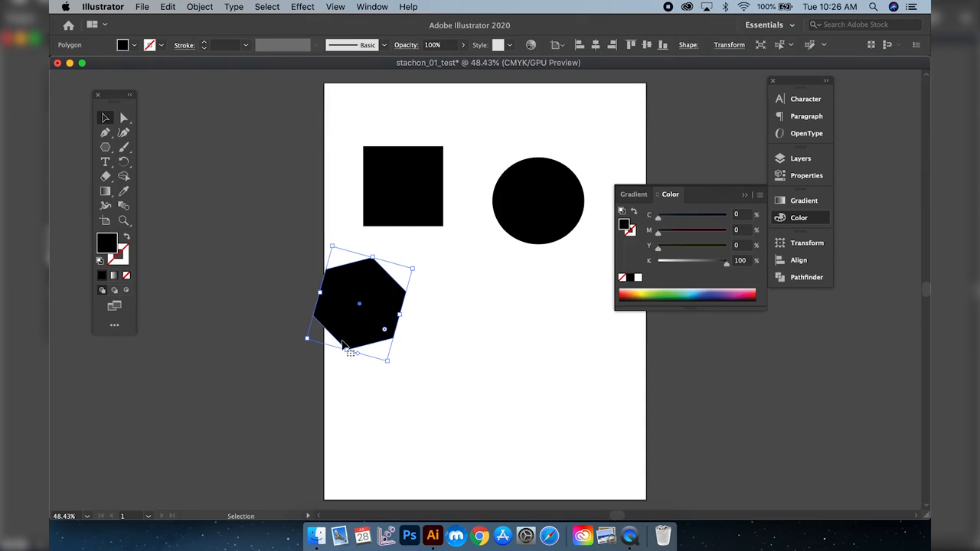
{"action": "left_click_drag", "start_coordinate": [344, 342], "coordinate": [388, 350]}
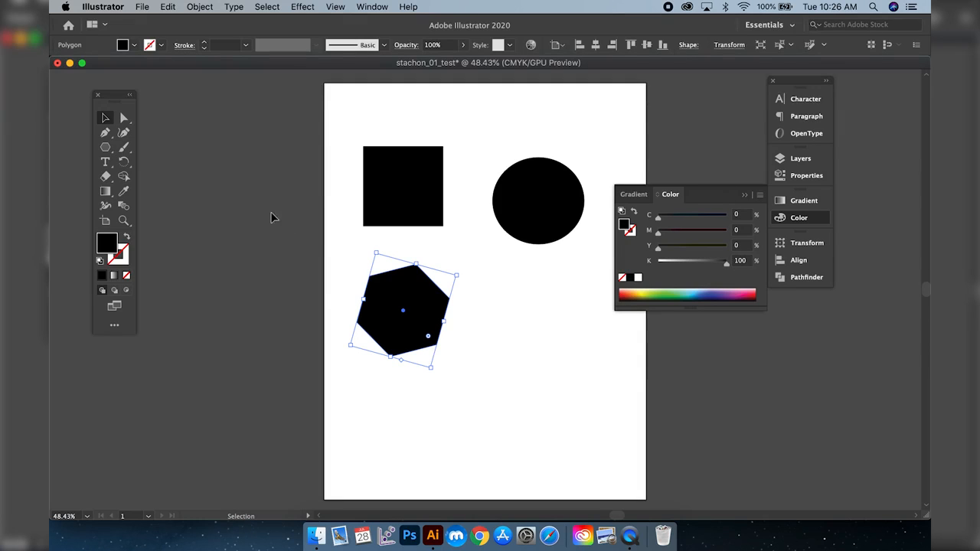
Draw a tilted five-pointed black star and move it clear of the hexagon, below the ellipse
{"action": "left_click", "coordinate": [106, 150]}
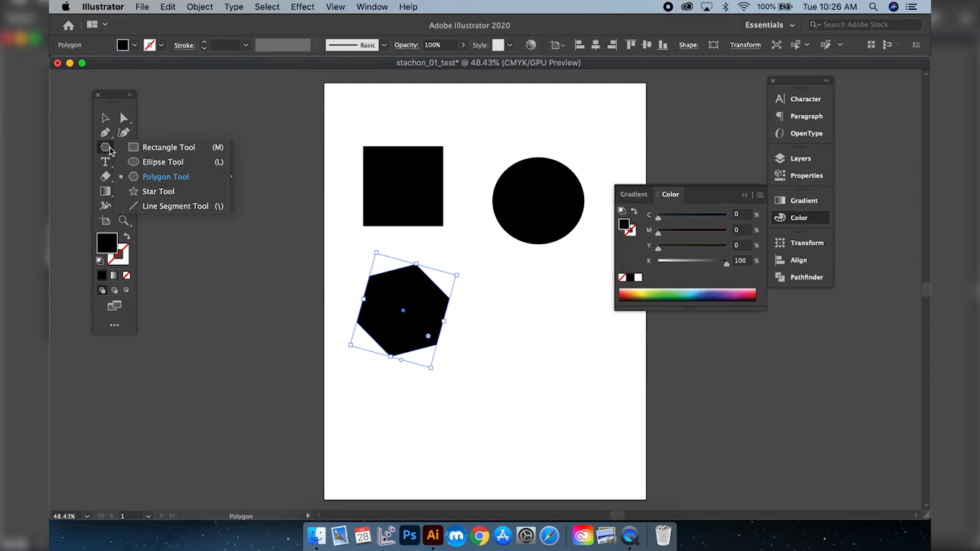
{"action": "left_click", "coordinate": [156, 192]}
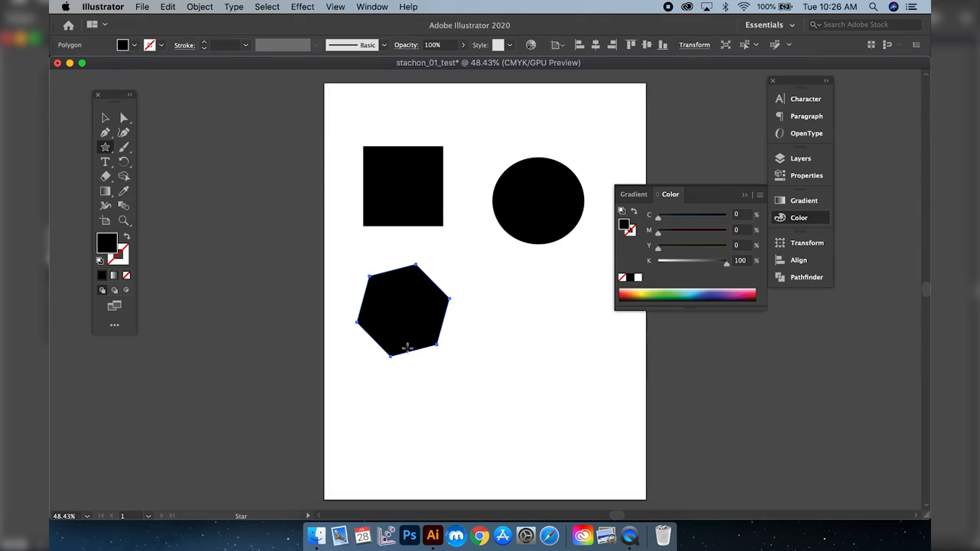
{"action": "left_click_drag", "start_coordinate": [507, 308], "coordinate": [551, 344]}
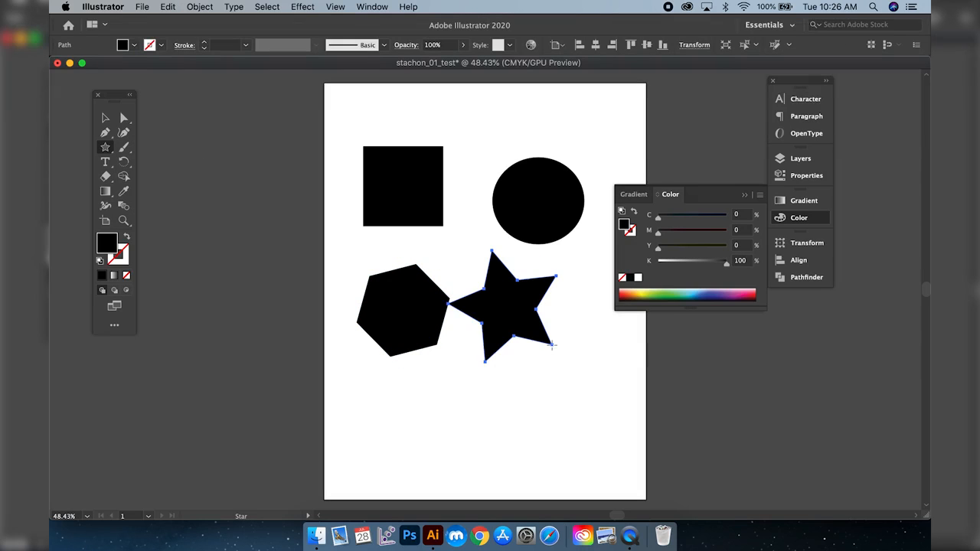
{"action": "left_click", "coordinate": [104, 118]}
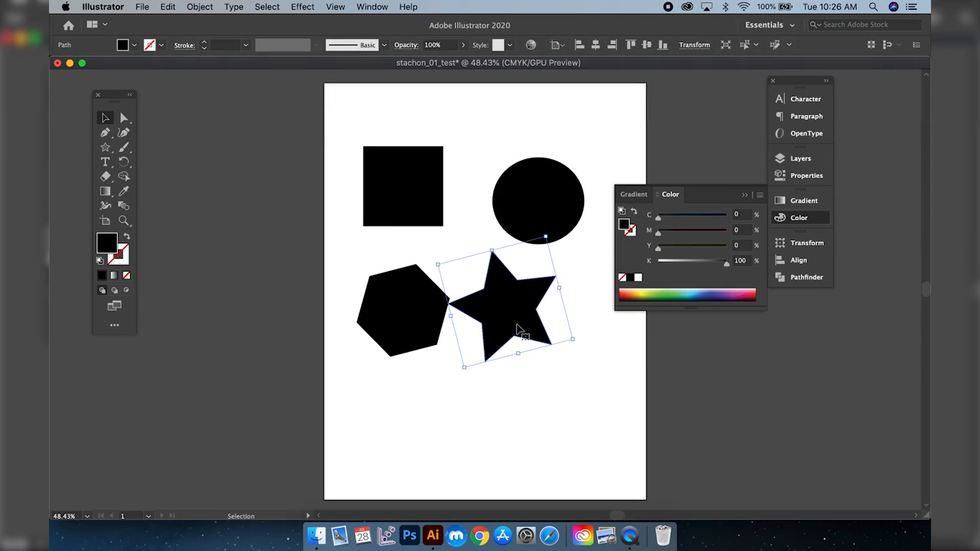
{"action": "left_click_drag", "start_coordinate": [517, 330], "coordinate": [554, 357]}
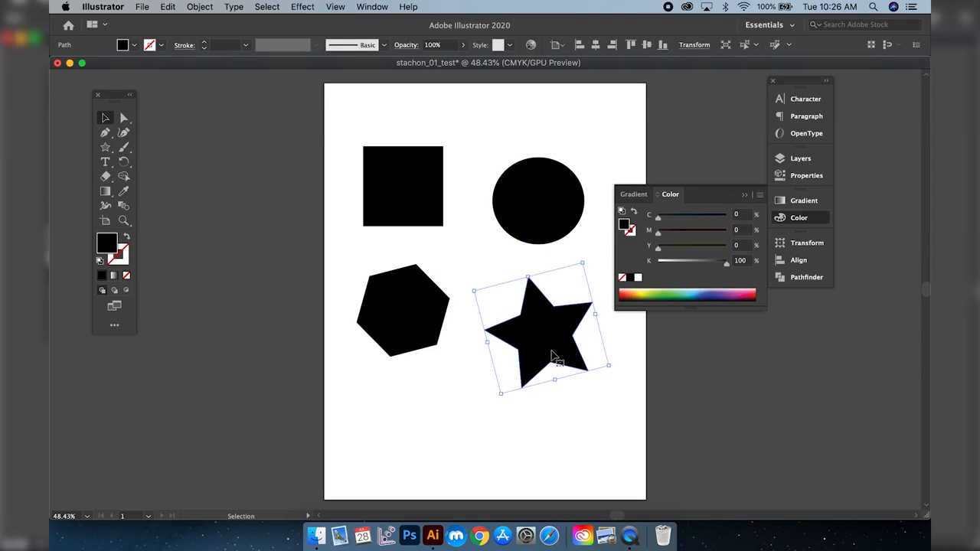
Draw a roughly horizontal line segment below the hexagon and star and give it a 10 pt stroke
{"action": "left_click", "coordinate": [107, 153]}
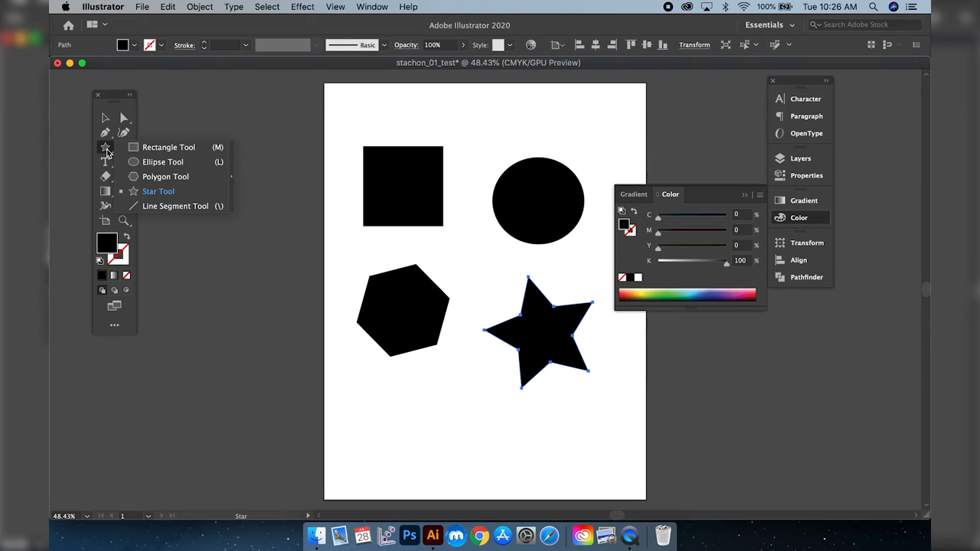
{"action": "left_click", "coordinate": [139, 206]}
{"action": "left_click_drag", "start_coordinate": [375, 432], "coordinate": [518, 431]}
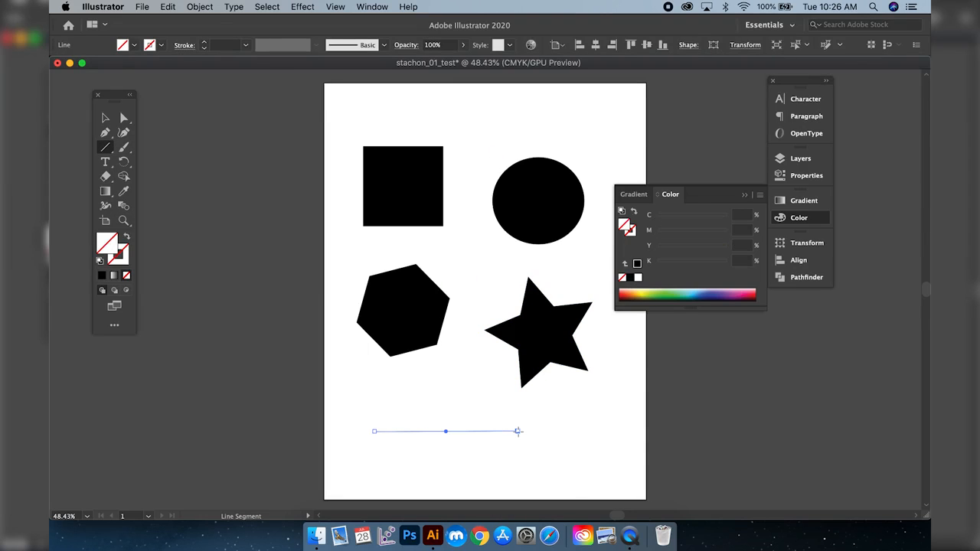
{"action": "scroll", "coordinate": [415, 416], "scroll_direction": "right", "scroll_amount": 1}
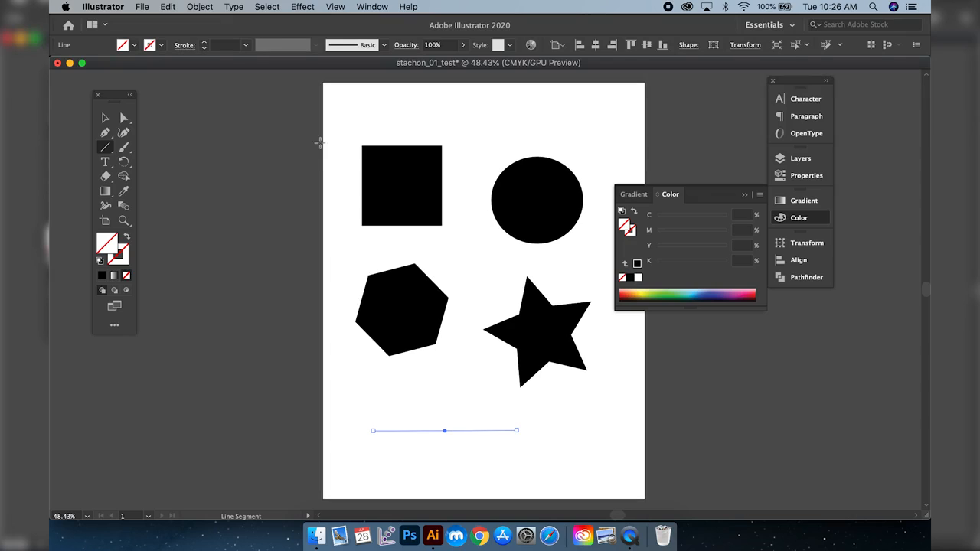
{"action": "key", "text": "v"}
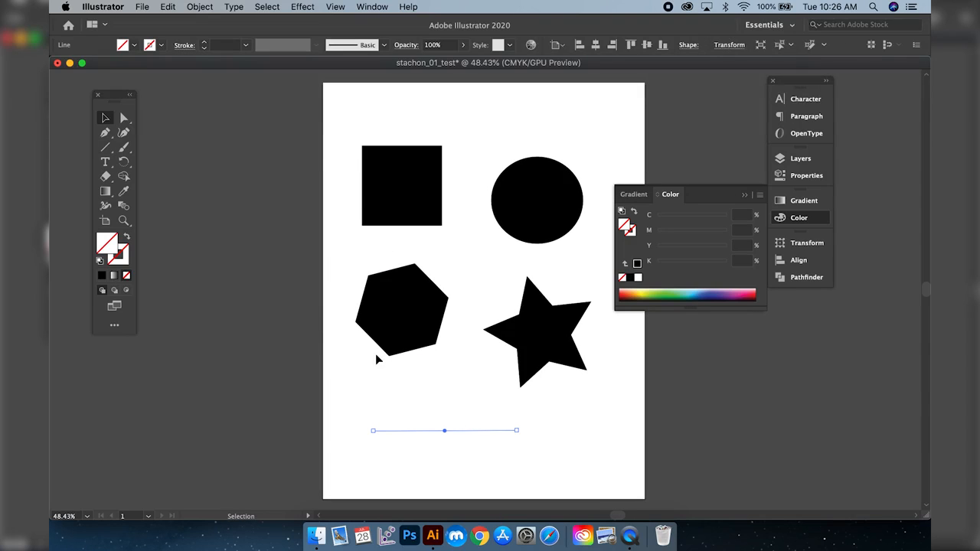
{"action": "left_click", "coordinate": [246, 46]}
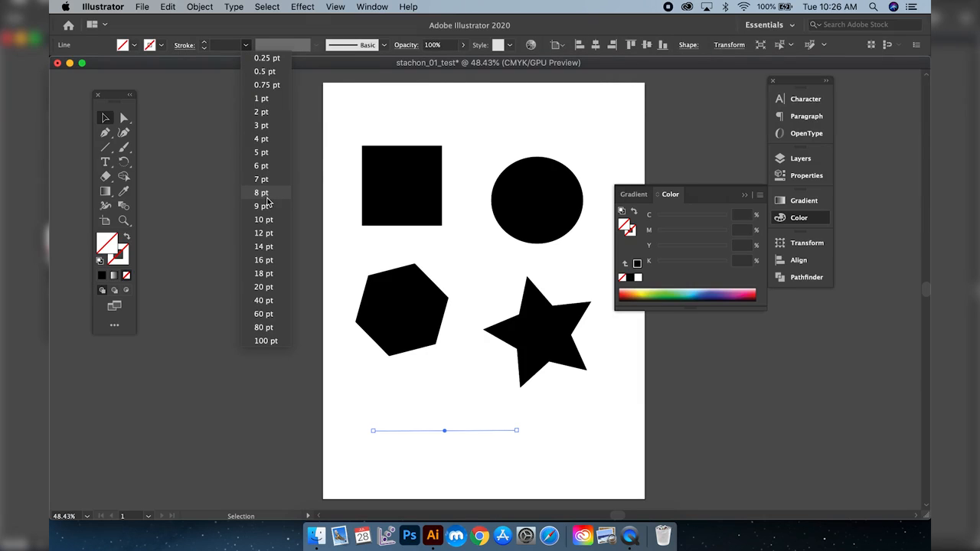
{"action": "left_click", "coordinate": [267, 220]}
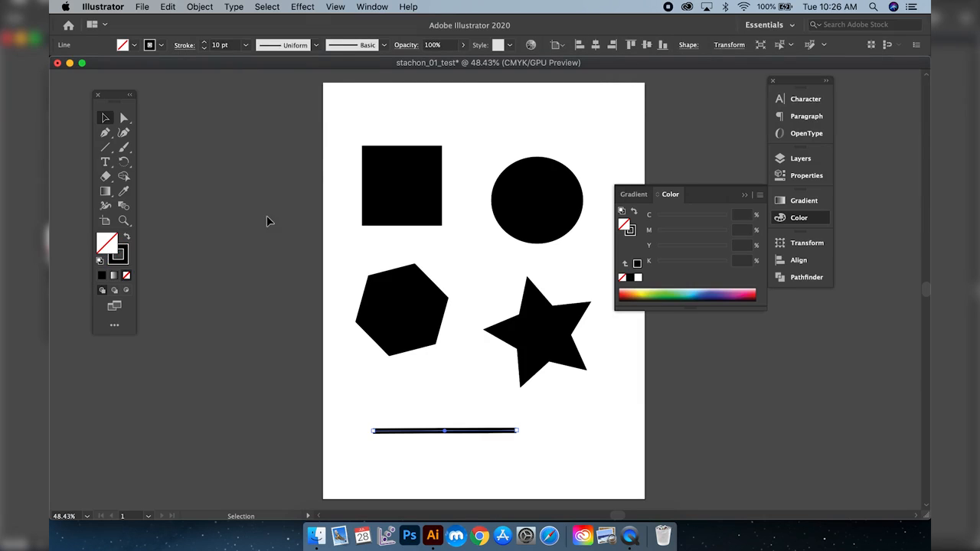
Try several stroke weights on the line, including 2 pt and 1 pt, finish at 3 pt, and deselect it
{"action": "double_click", "coordinate": [227, 43]}
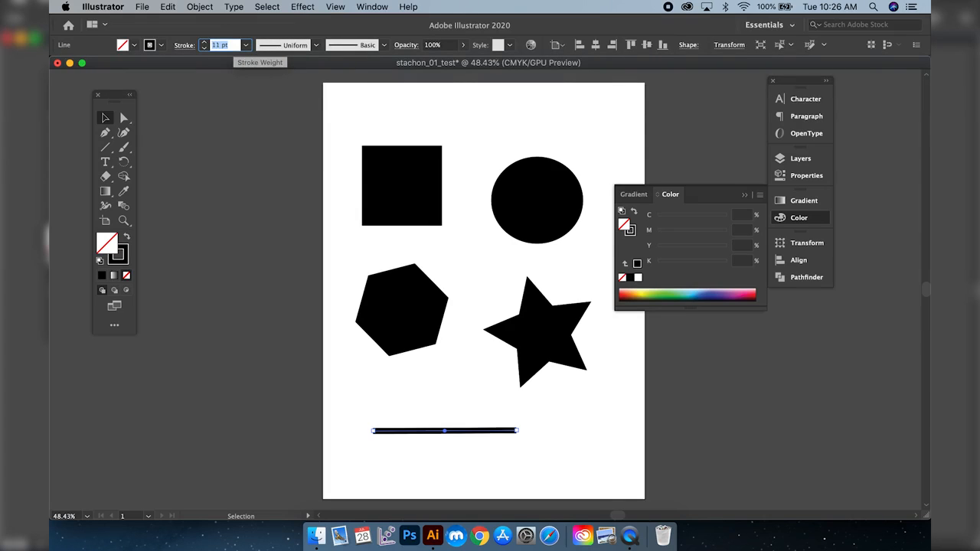
{"action": "type", "text": "5"}
{"action": "key", "text": "Return"}
{"action": "type", "text": "0.75"}
{"action": "key", "text": "Return"}
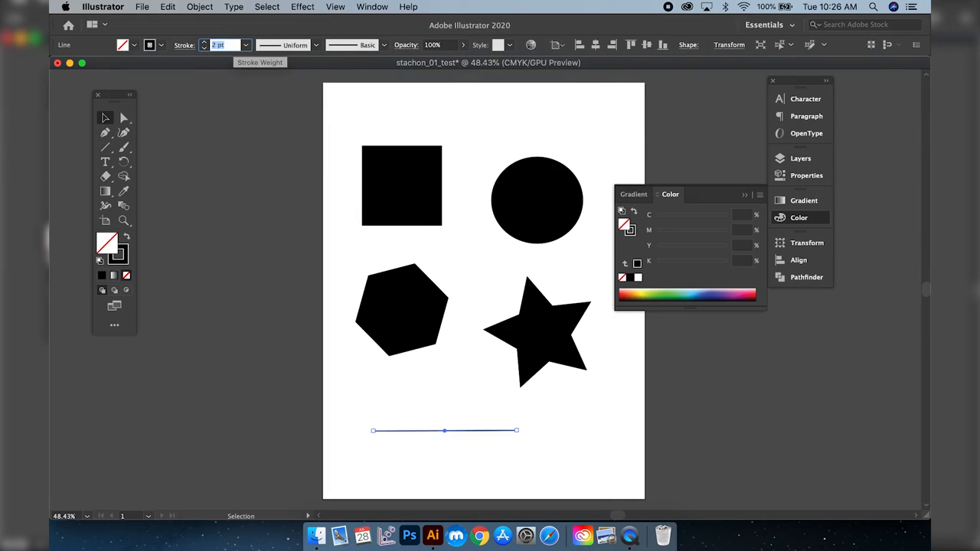
{"action": "type", "text": "1"}
{"action": "key", "text": "Return"}
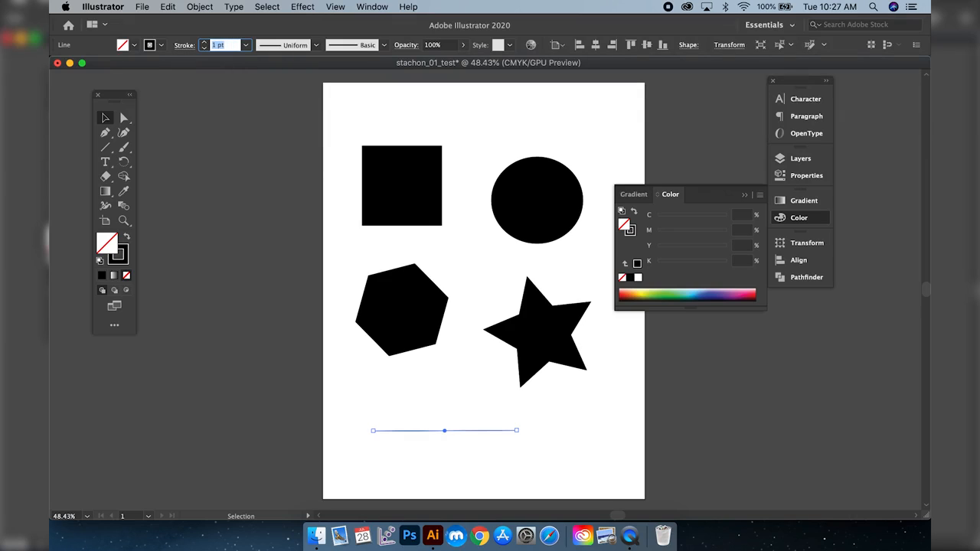
{"action": "type", "text": "2"}
{"action": "key", "text": "Return"}
{"action": "type", "text": "3"}
{"action": "key", "text": "Return"}
{"action": "left_click", "coordinate": [176, 183]}
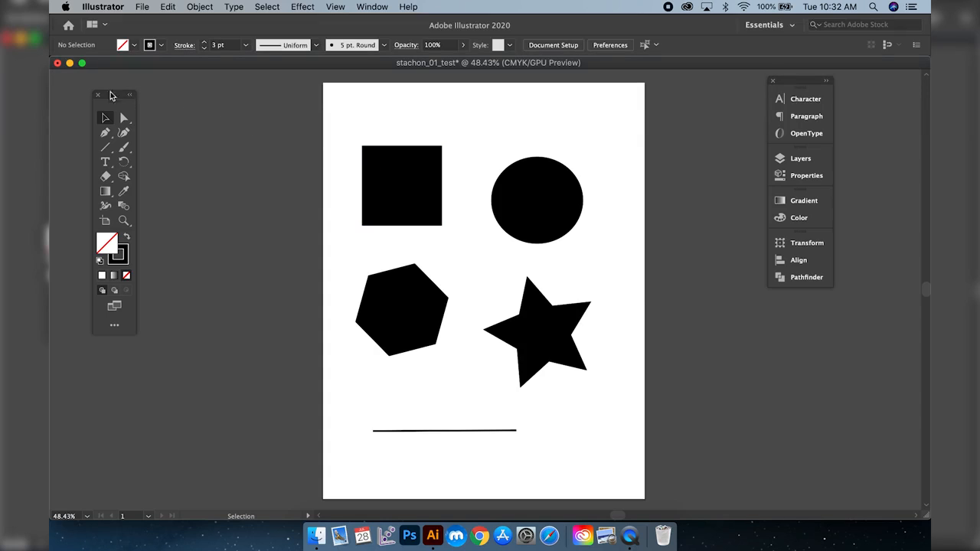
Close the test document without saving its changes
{"action": "left_click", "coordinate": [57, 64]}
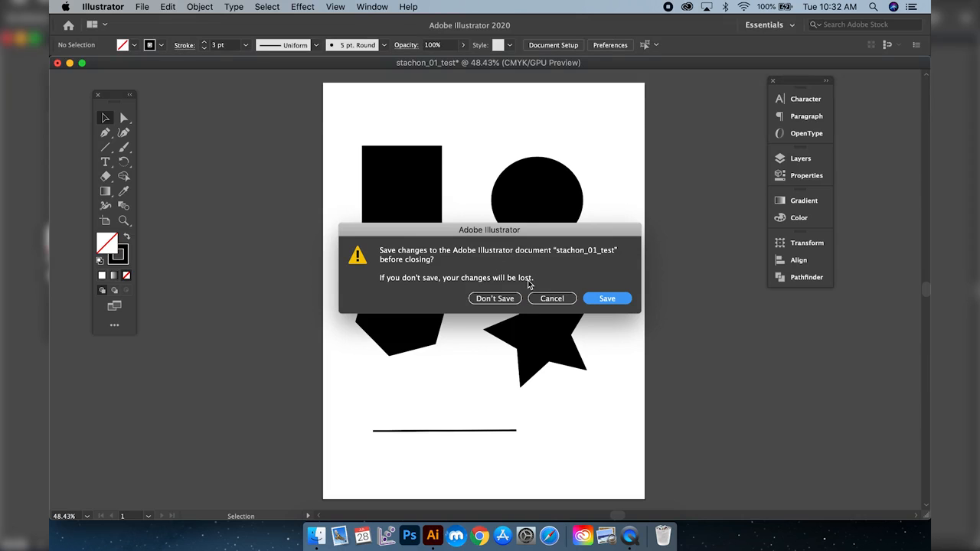
{"action": "left_click", "coordinate": [509, 299]}
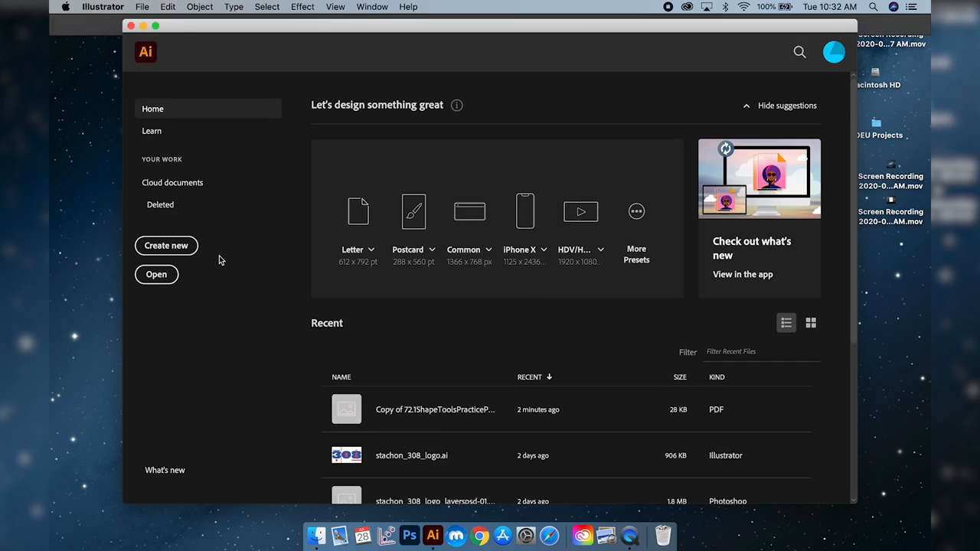
Open Copy of 72.1ShapeToolsPracticePage.pdf from the 72.1 Getting Started in Illustrator folder inside AOEU Projects on the desktop
{"action": "left_click", "coordinate": [161, 283]}
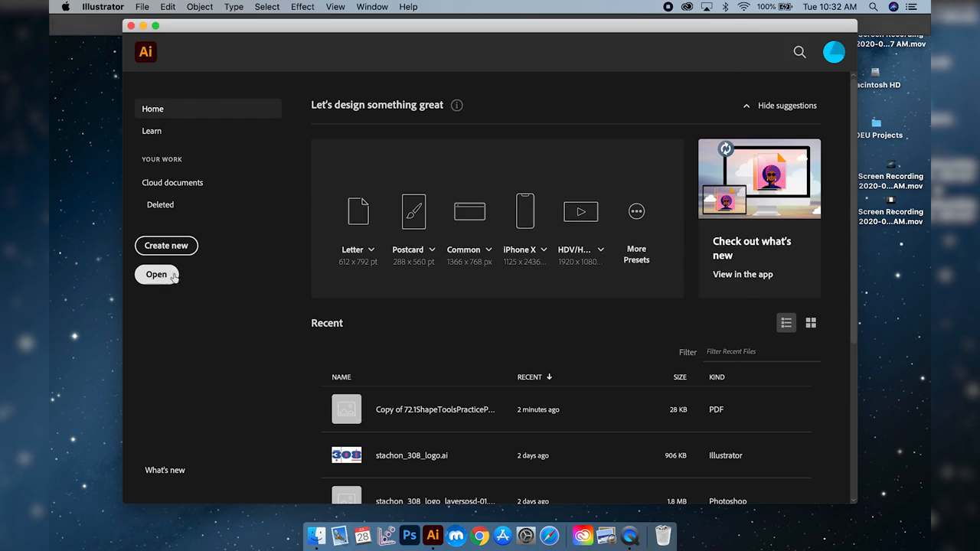
{"action": "left_click_drag", "start_coordinate": [356, 31], "coordinate": [360, 178]}
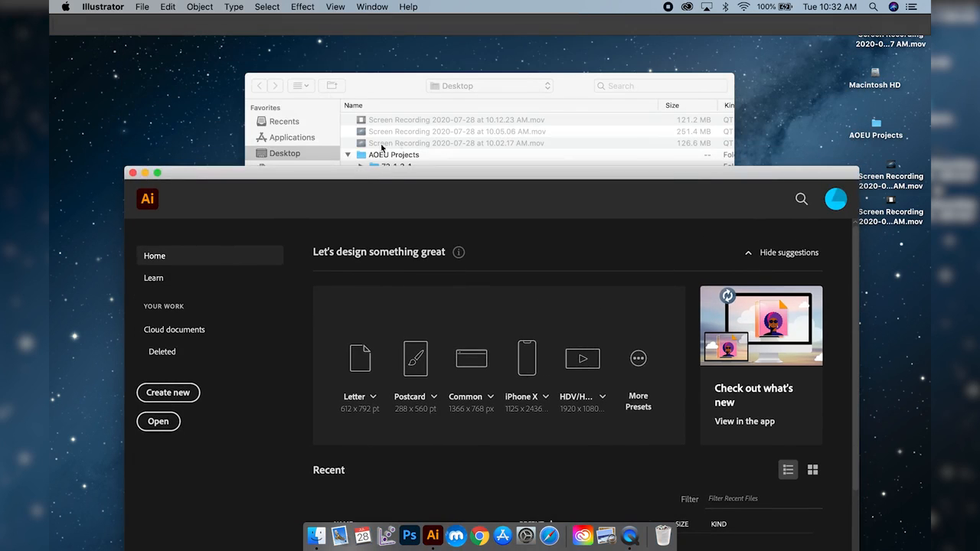
{"action": "left_click_drag", "start_coordinate": [370, 86], "coordinate": [411, 77]}
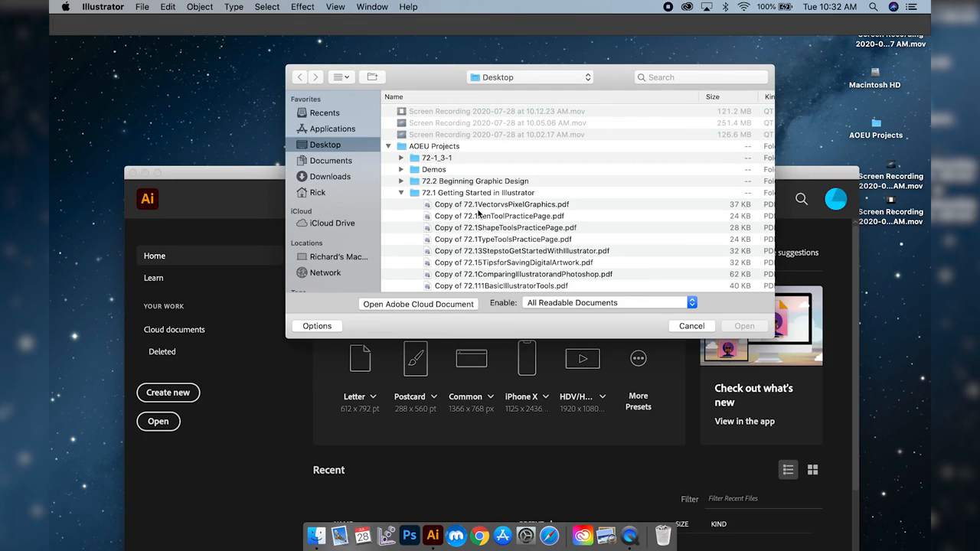
{"action": "scroll", "coordinate": [479, 214], "scroll_direction": "down", "scroll_amount": 2}
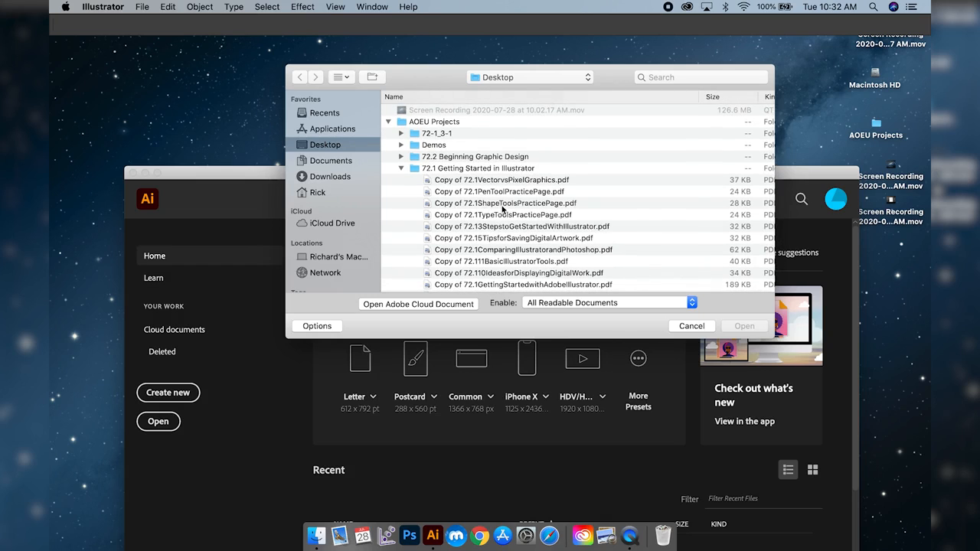
{"action": "left_click", "coordinate": [503, 206]}
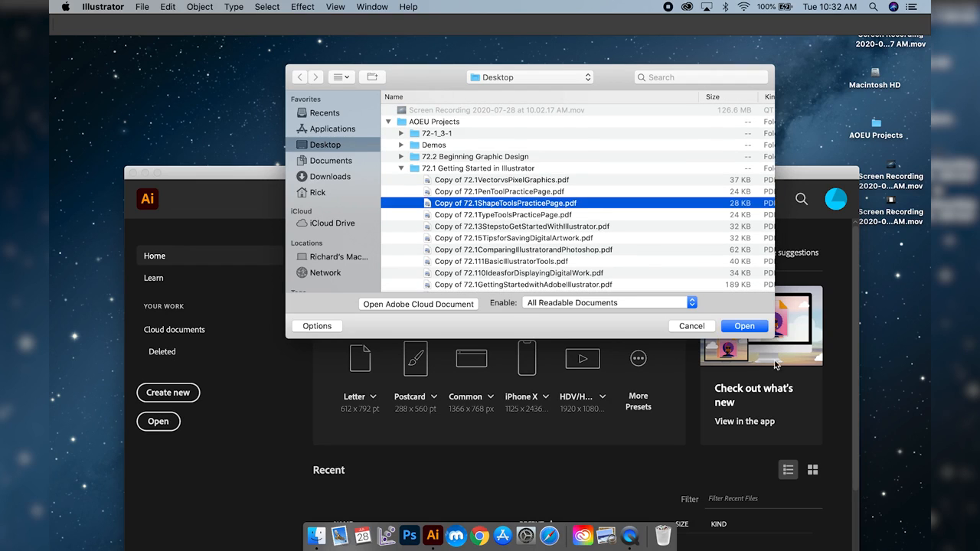
{"action": "left_click", "coordinate": [749, 328]}
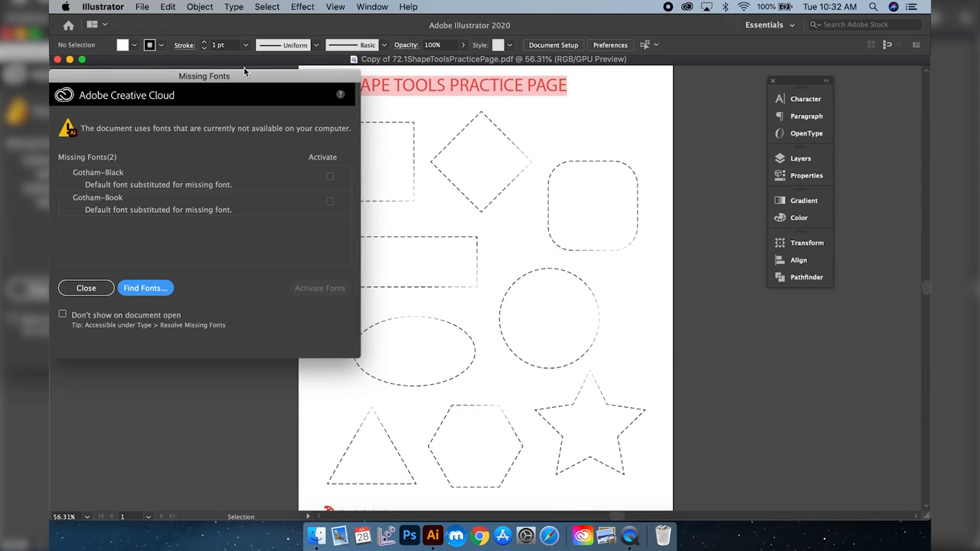
Dismiss the missing fonts notice and lock Layer 1, which holds the practice page outlines
{"action": "left_click_drag", "start_coordinate": [242, 76], "coordinate": [278, 75]}
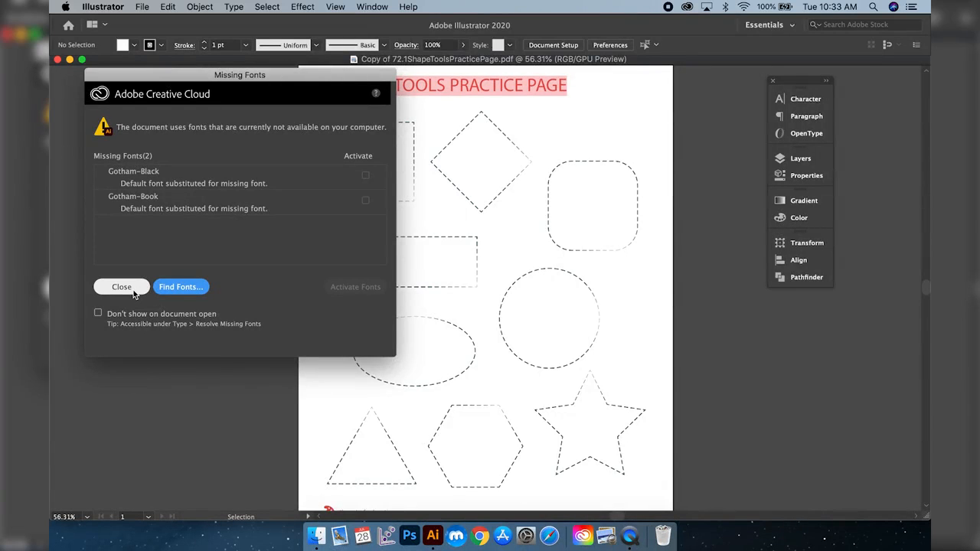
{"action": "left_click", "coordinate": [133, 292]}
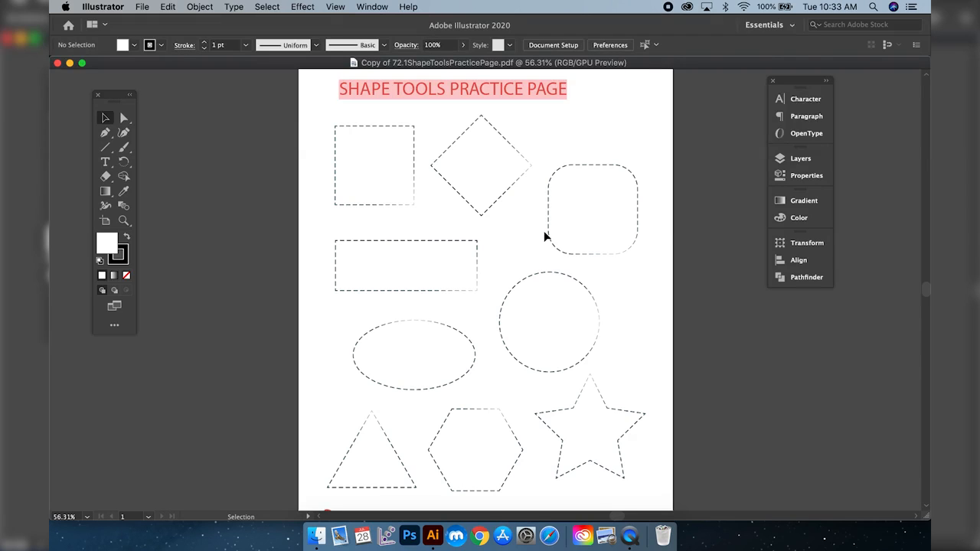
{"action": "left_click", "coordinate": [782, 160]}
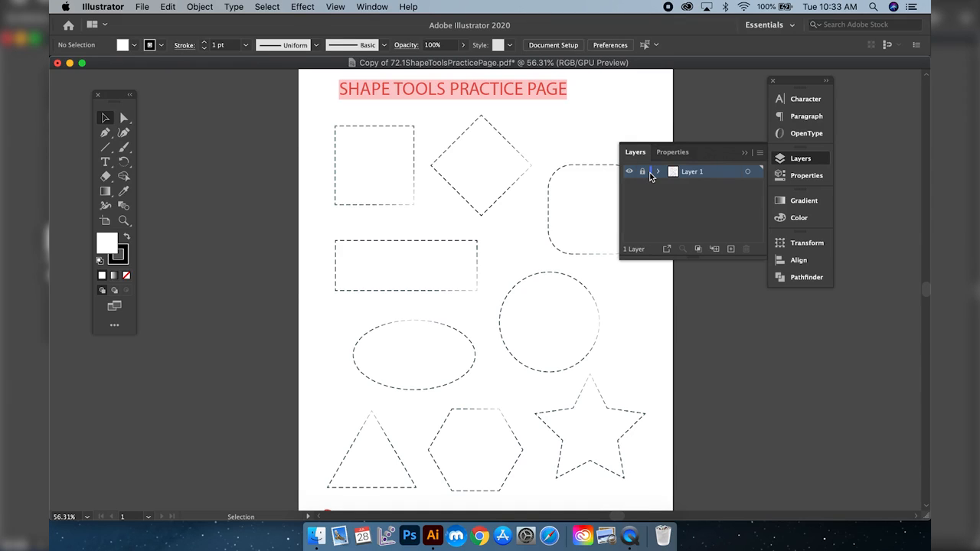
Create a new layer named "shapes" above Layer 1 and collapse the layer list
{"action": "left_click", "coordinate": [761, 155]}
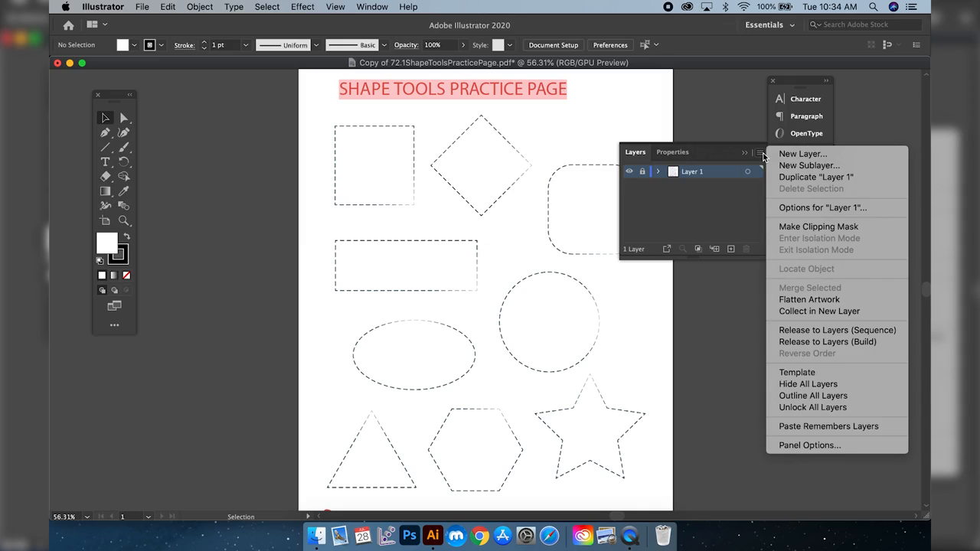
{"action": "left_click", "coordinate": [800, 154]}
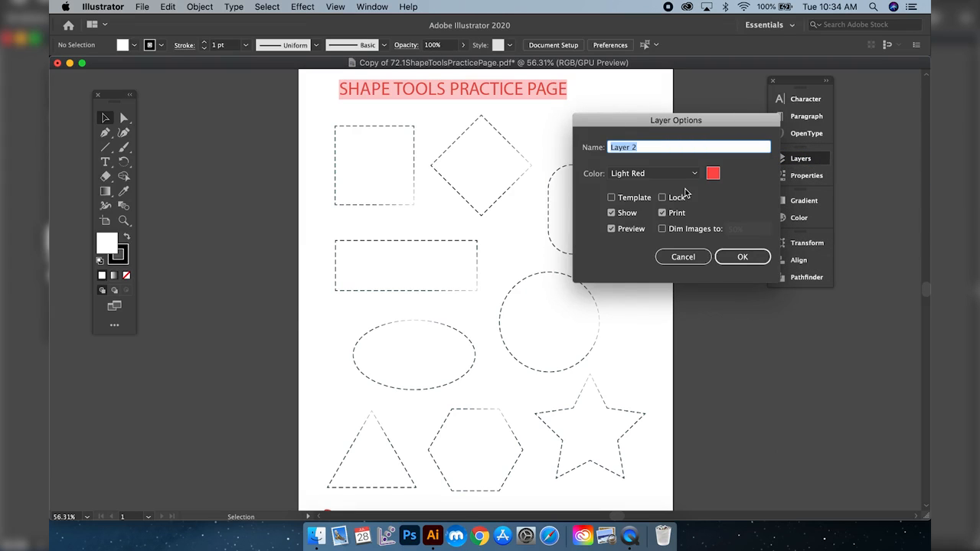
{"action": "type", "text": "sharpes"}
{"action": "key", "text": "BackSpace"}
{"action": "key", "text": "BackSpace"}
{"action": "key", "text": "BackSpace"}
{"action": "key", "text": "BackSpace"}
{"action": "type", "text": "pes"}
{"action": "left_click", "coordinate": [742, 257]}
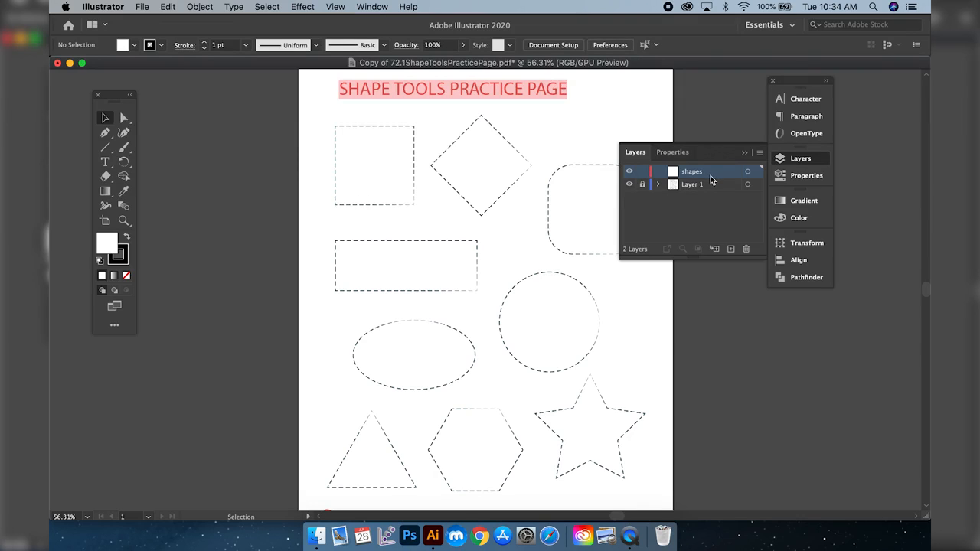
{"action": "left_click", "coordinate": [744, 153]}
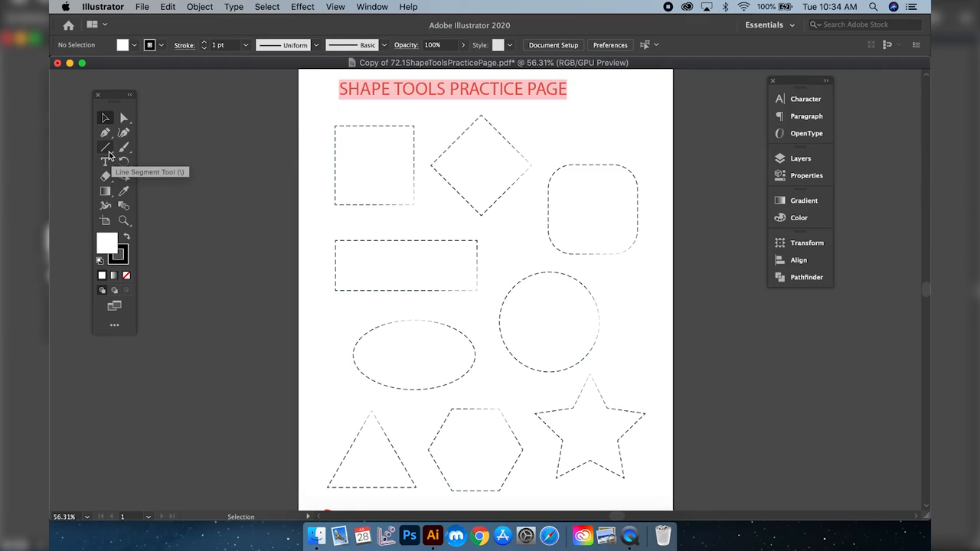
Draw a square about 129 pt wide with the Rectangle tool, tracing the dashed square outline
{"action": "key", "text": "m"}
{"action": "left_click_drag", "start_coordinate": [113, 154], "coordinate": [126, 153]}
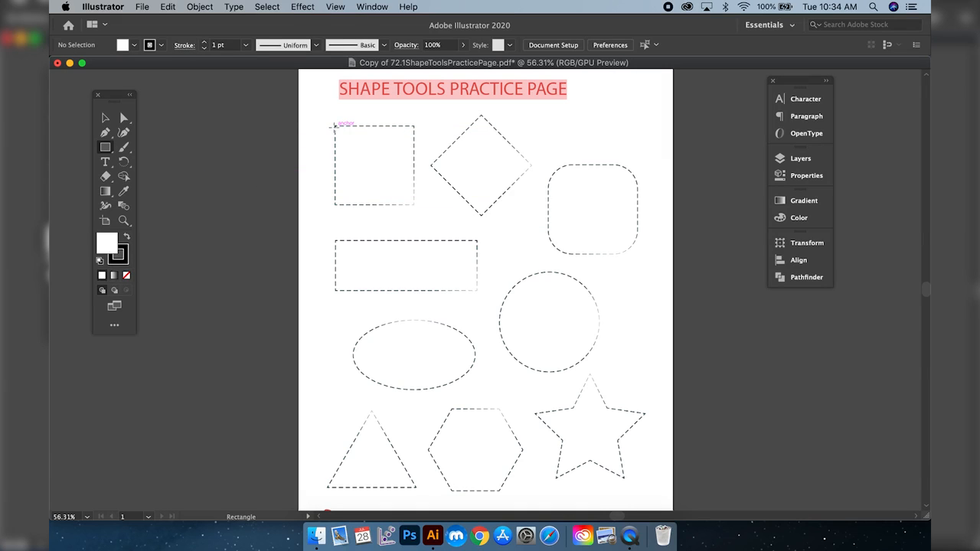
{"action": "left_click_drag", "start_coordinate": [334, 124], "coordinate": [414, 203]}
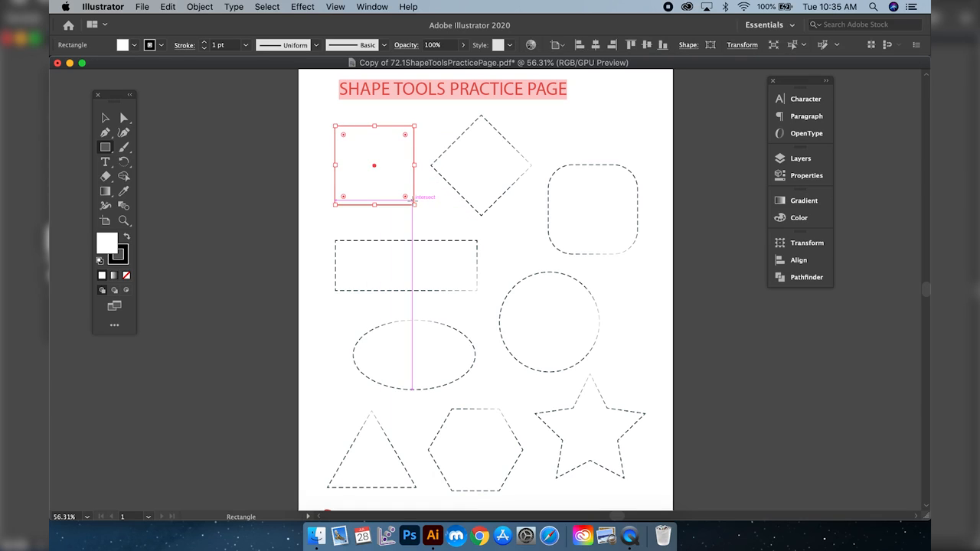
Remove the square's fill and give it a blue stroke of about C 89, M 79, Y 0, K 0
{"action": "left_click", "coordinate": [115, 256]}
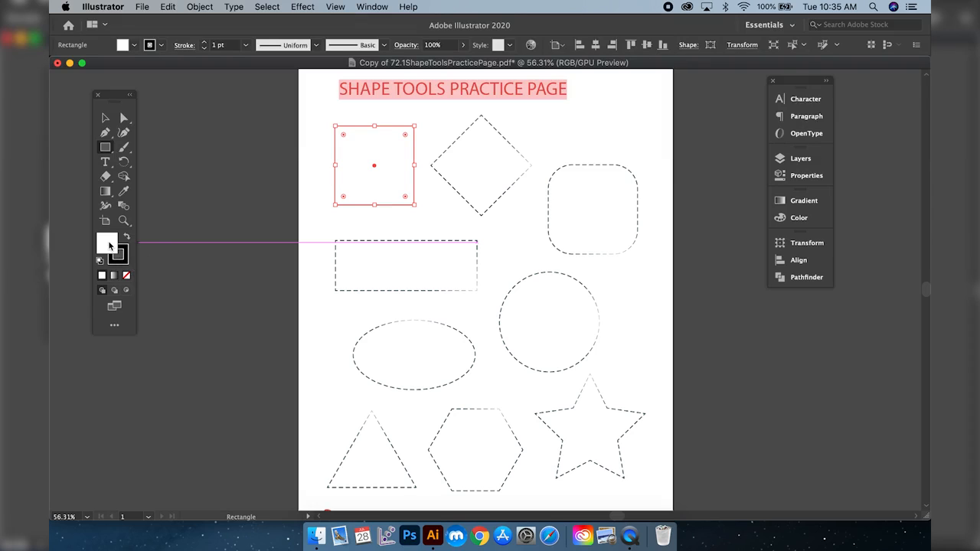
{"action": "left_click", "coordinate": [126, 277]}
{"action": "left_click", "coordinate": [126, 264]}
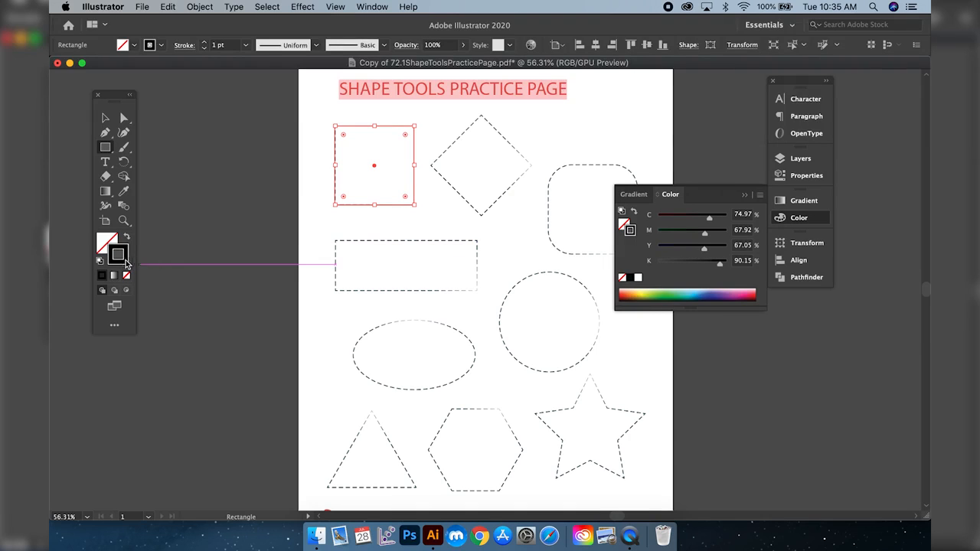
{"action": "left_click", "coordinate": [716, 289]}
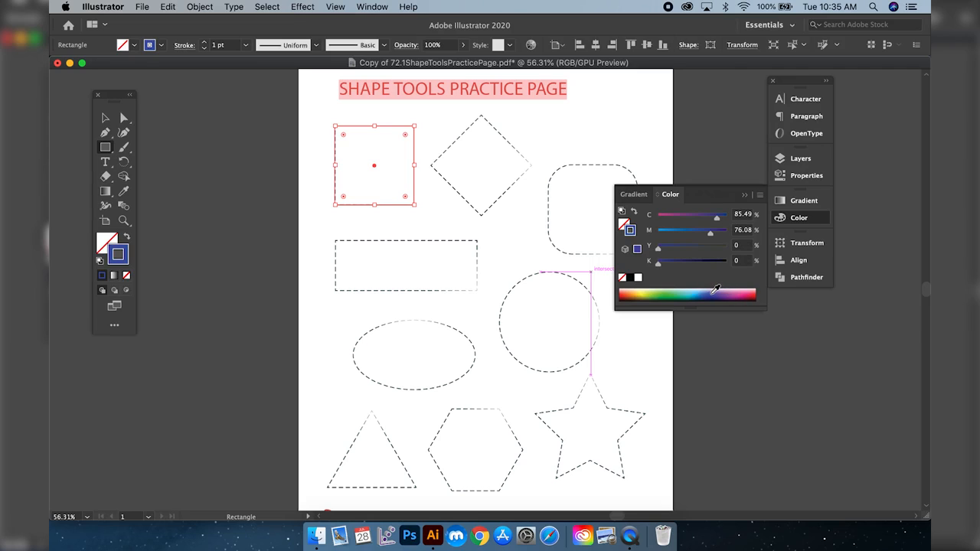
{"action": "left_click", "coordinate": [713, 290]}
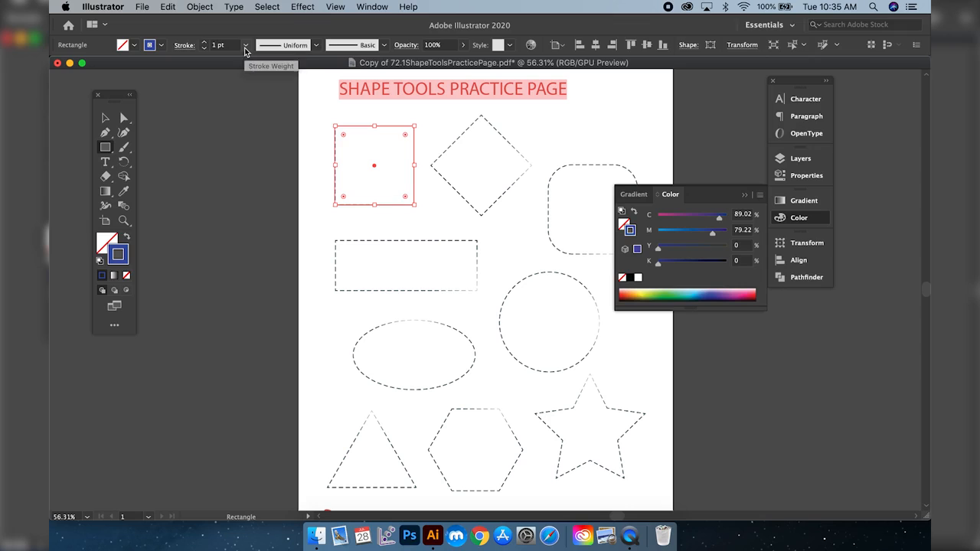
Set the square's stroke weight to 4 pt and deselect it
{"action": "left_click", "coordinate": [204, 43]}
{"action": "left_click", "coordinate": [204, 42]}
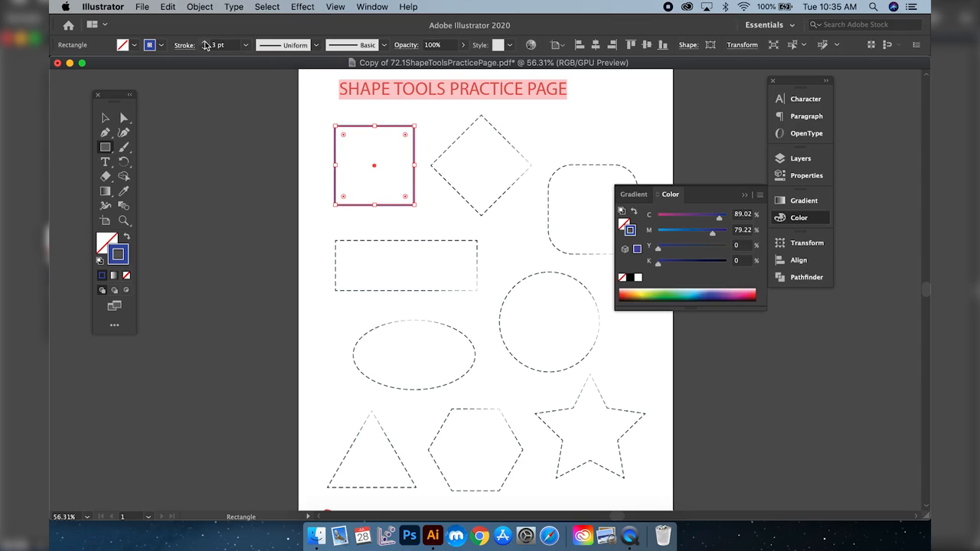
{"action": "left_click", "coordinate": [204, 43]}
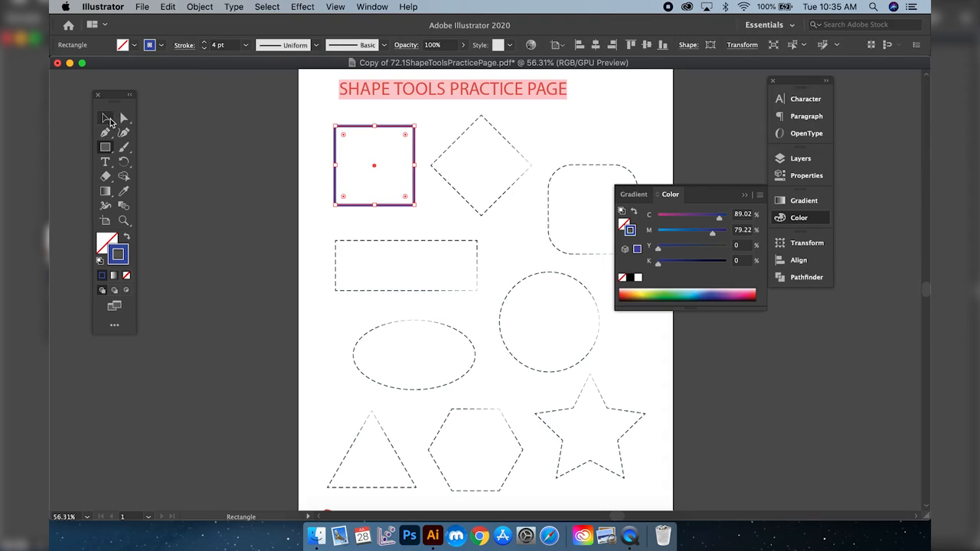
{"action": "left_click", "coordinate": [201, 153]}
{"action": "key", "text": "Escape"}
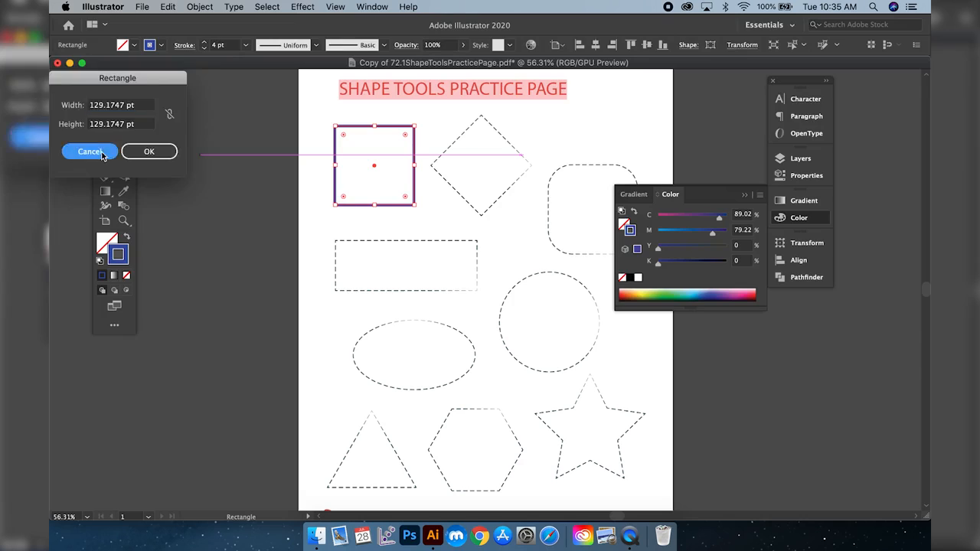
{"action": "left_click", "coordinate": [106, 118]}
{"action": "left_click", "coordinate": [183, 120]}
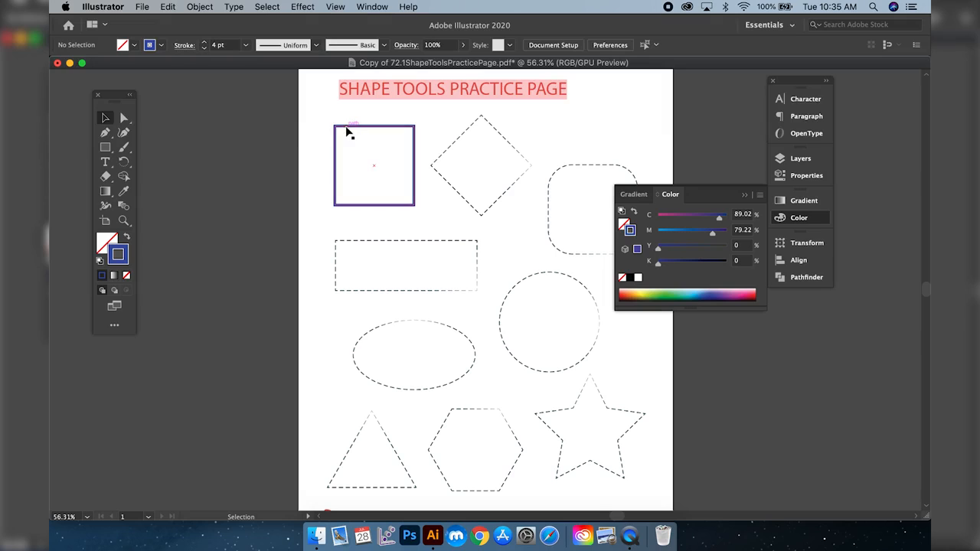
Move the color controls off the artboard and duplicate the blue square onto the dashed diamond
{"action": "left_click_drag", "start_coordinate": [346, 130], "coordinate": [345, 131]}
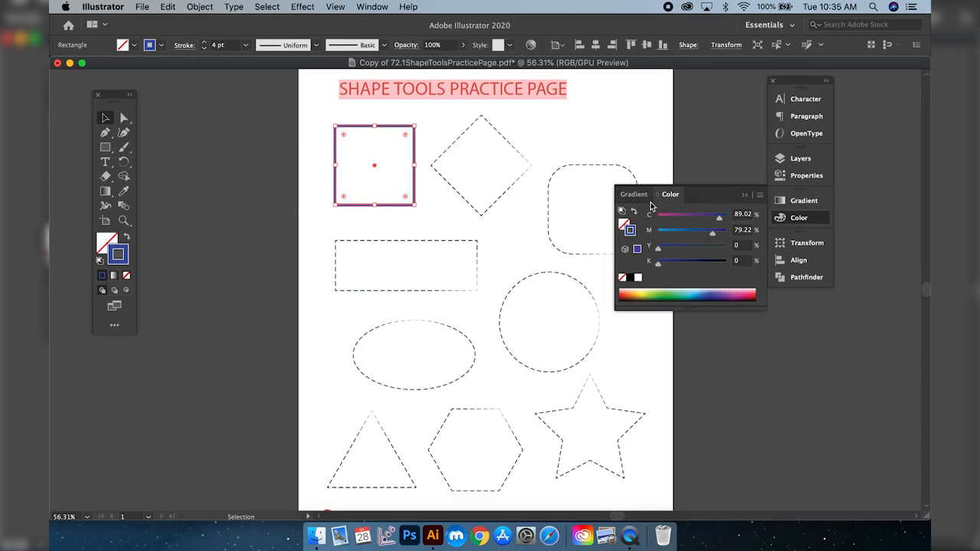
{"action": "left_click_drag", "start_coordinate": [706, 196], "coordinate": [786, 195]}
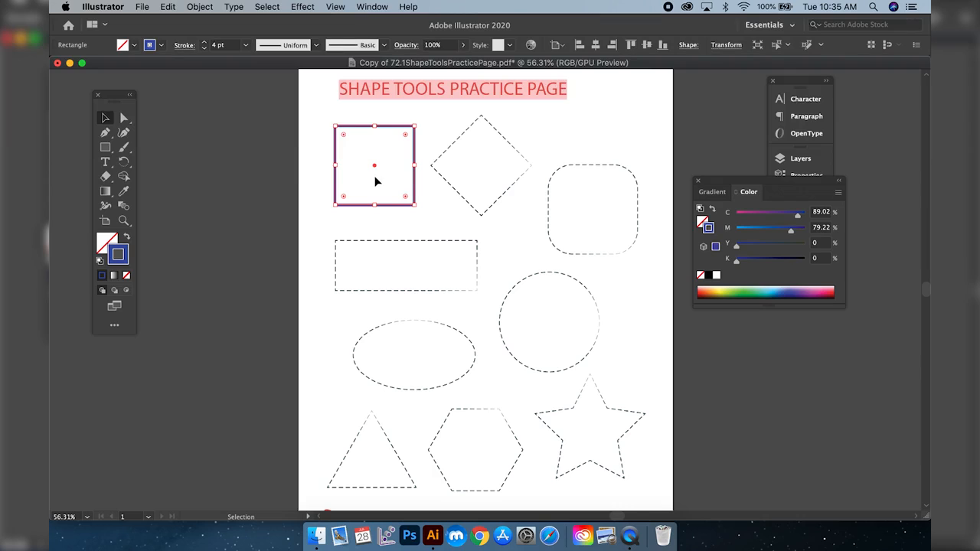
{"action": "left_click", "coordinate": [105, 147]}
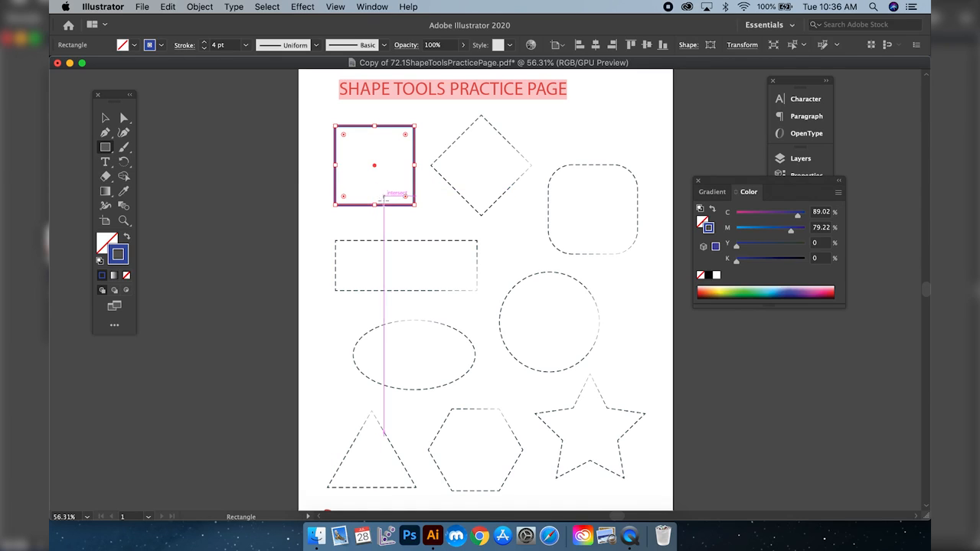
{"action": "left_click", "coordinate": [105, 121]}
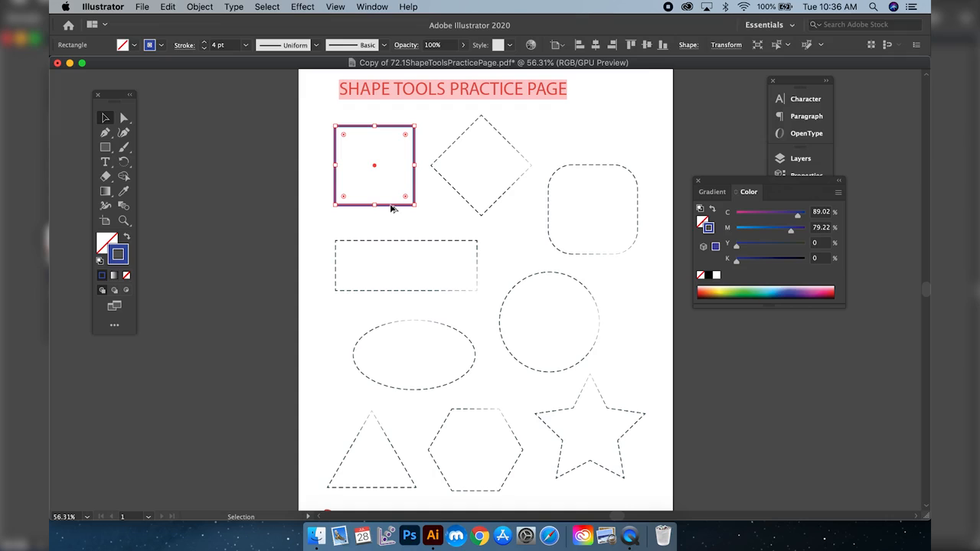
{"action": "left_click_drag", "start_coordinate": [390, 203], "coordinate": [503, 210]}
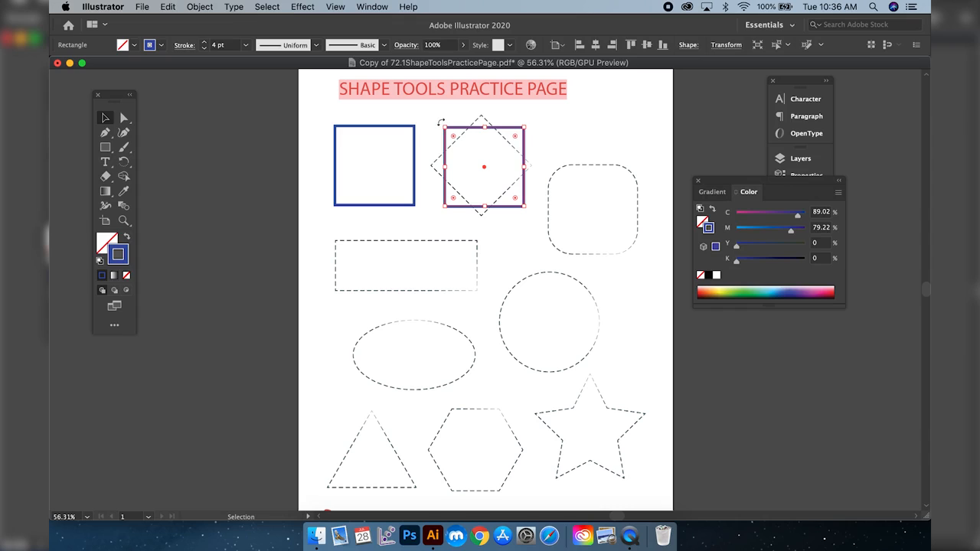
Rotate the duplicated square 45° to match the dashed diamond's orientation and deselect it
{"action": "mouse_move", "coordinate": [440, 122]}
{"action": "left_mouse_down"}
{"action": "mouse_move", "coordinate": [486, 103]}
{"action": "mouse_move", "coordinate": [436, 108]}
{"action": "left_mouse_up"}
{"action": "key", "text": "super+z"}
{"action": "left_click_drag", "start_coordinate": [452, 116], "coordinate": [489, 104]}
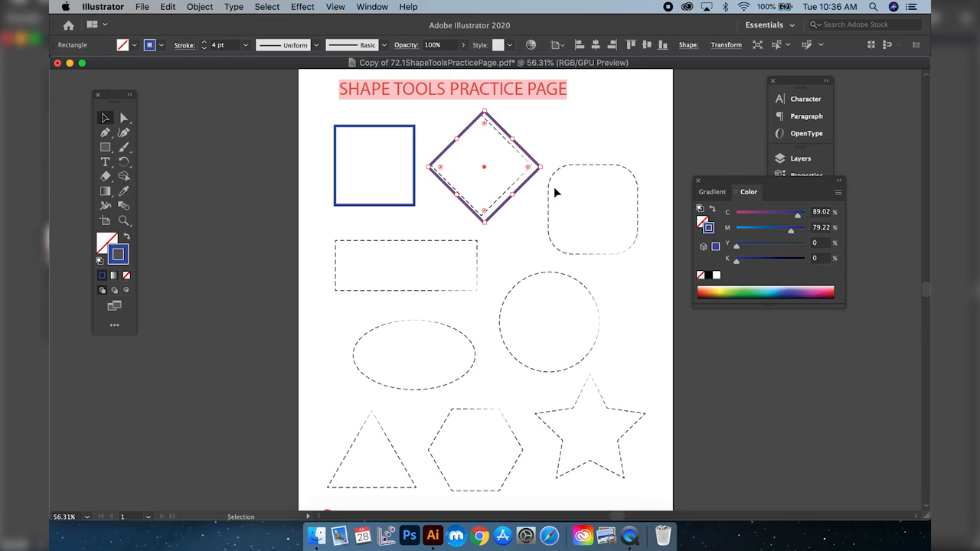
{"action": "left_click", "coordinate": [479, 165]}
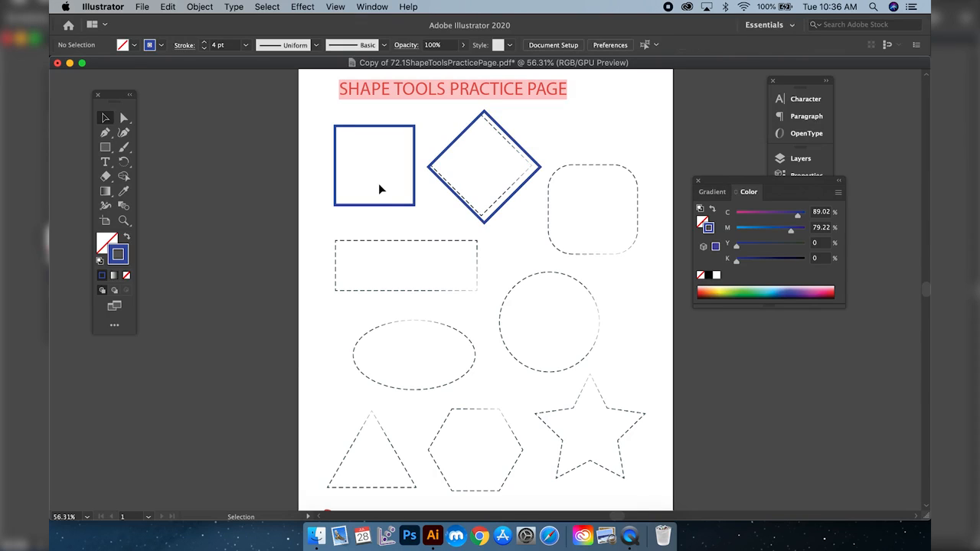
Duplicate the original square onto the dashed rounded square and enlarge the copy proportionally to about the outline's size
{"action": "left_click", "coordinate": [373, 203]}
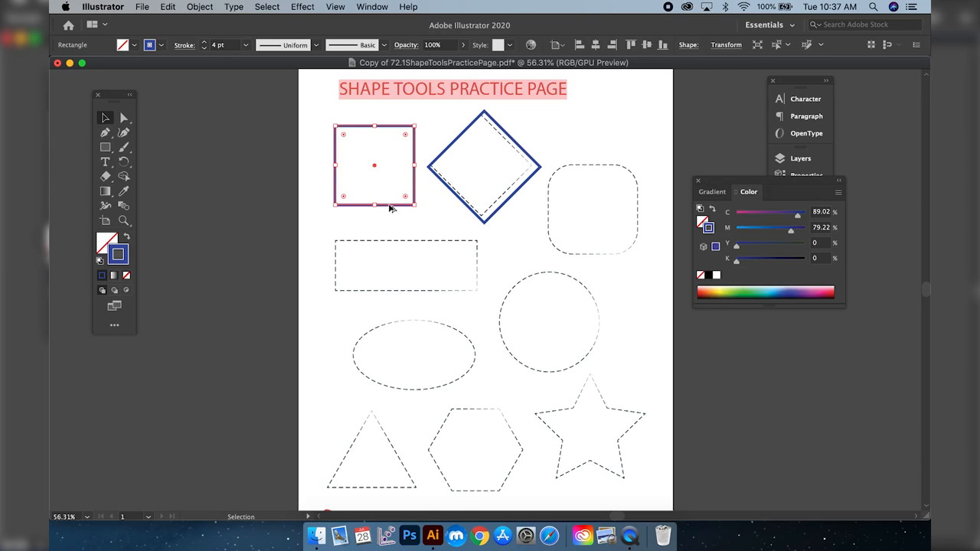
{"action": "left_click_drag", "start_coordinate": [388, 204], "coordinate": [608, 250]}
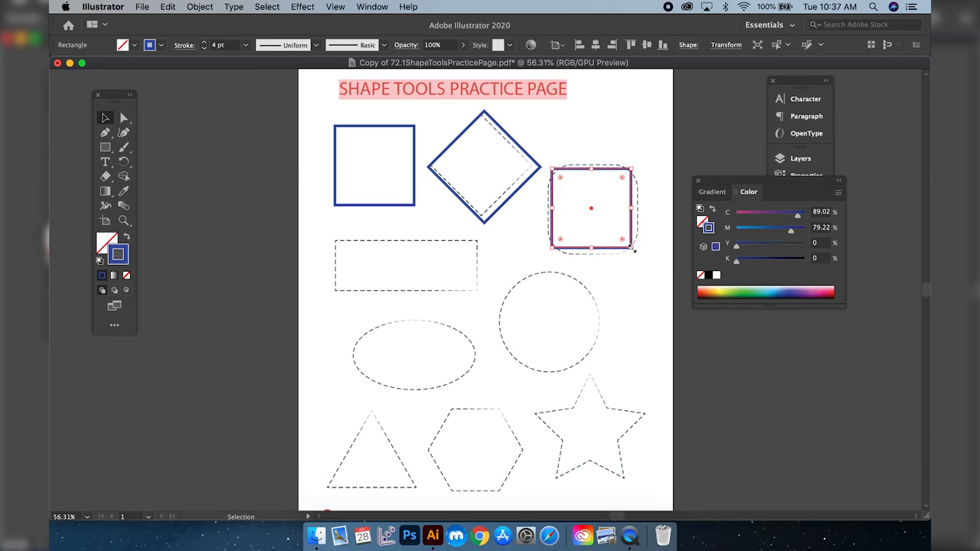
{"action": "key", "text": "shift"}
{"action": "left_click_drag", "start_coordinate": [631, 250], "coordinate": [639, 258]}
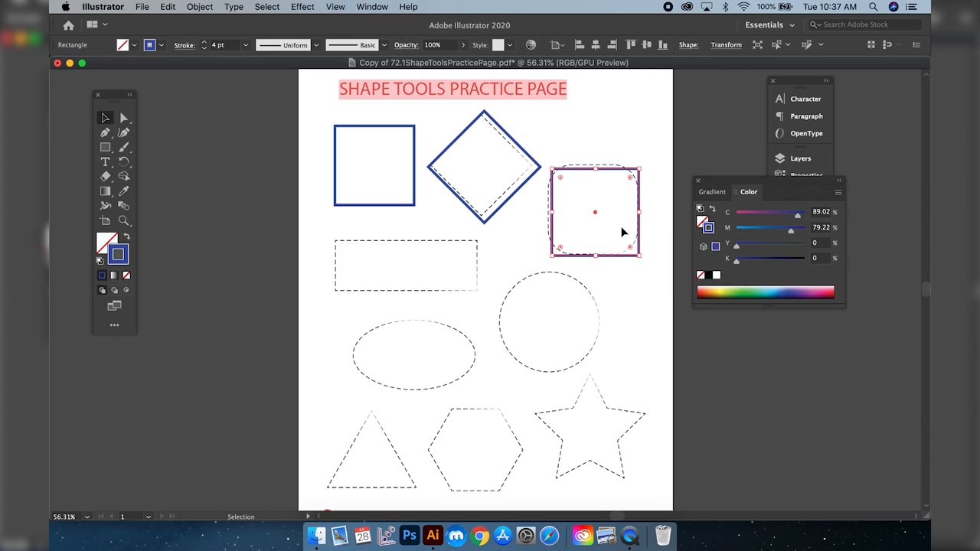
{"action": "left_click", "coordinate": [607, 196]}
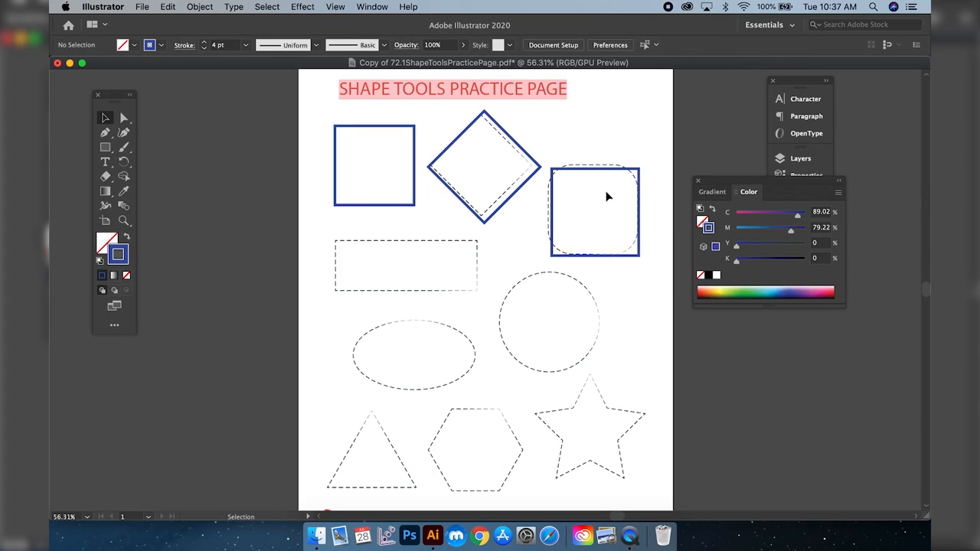
Align the enlarged square with the dashed rounded outline and round all its corners to match
{"action": "left_click", "coordinate": [602, 257]}
{"action": "left_click_drag", "start_coordinate": [602, 259], "coordinate": [602, 254]}
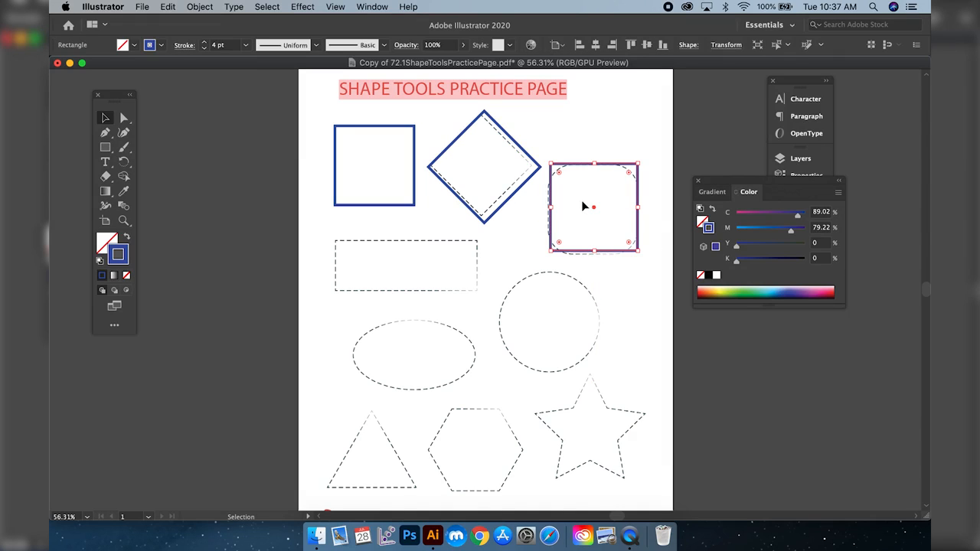
{"action": "left_click", "coordinate": [557, 157]}
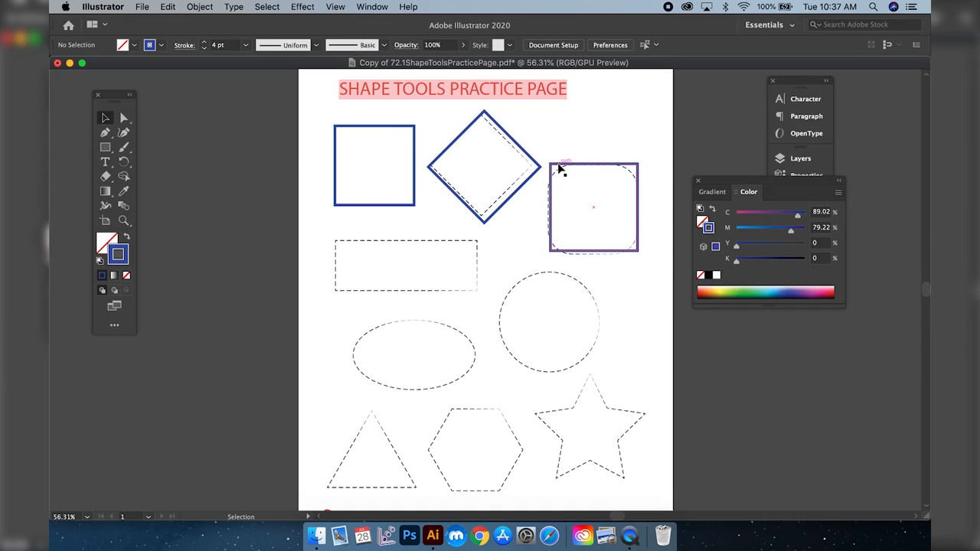
{"action": "left_click", "coordinate": [560, 167]}
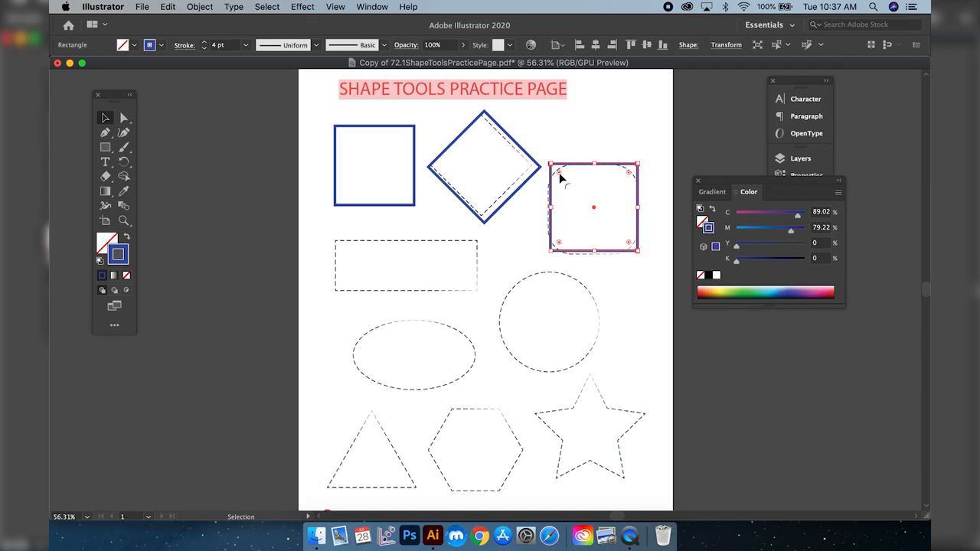
{"action": "left_click_drag", "start_coordinate": [559, 173], "coordinate": [575, 188]}
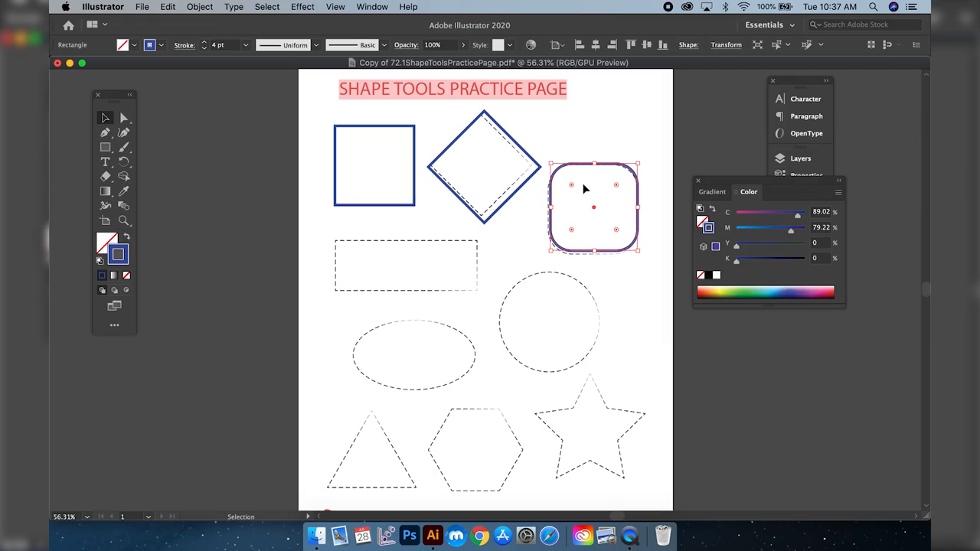
{"action": "left_click", "coordinate": [604, 146]}
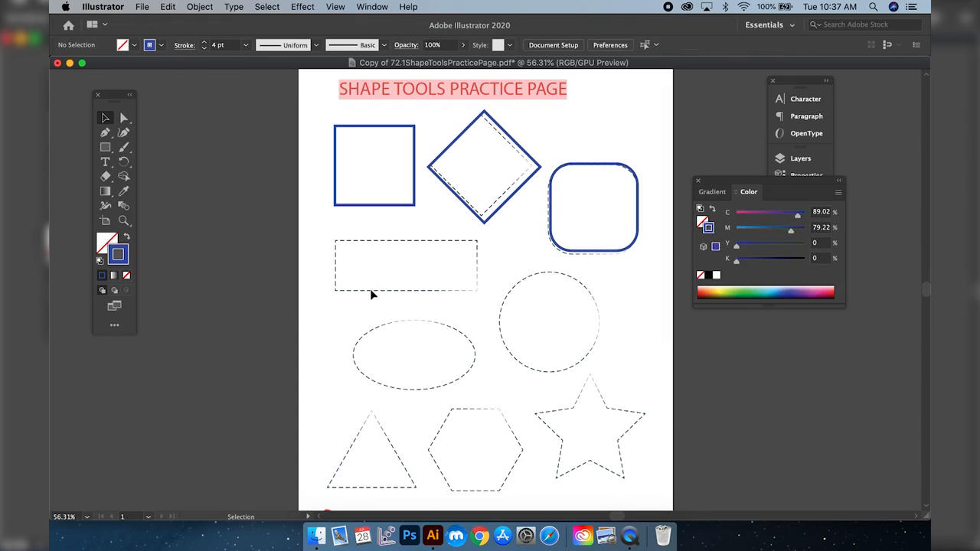
Draw a wide rectangle tracing the dashed rectangle outline, and switch to the Ellipse tool
{"action": "left_click", "coordinate": [105, 147]}
{"action": "left_click_drag", "start_coordinate": [335, 240], "coordinate": [479, 294]}
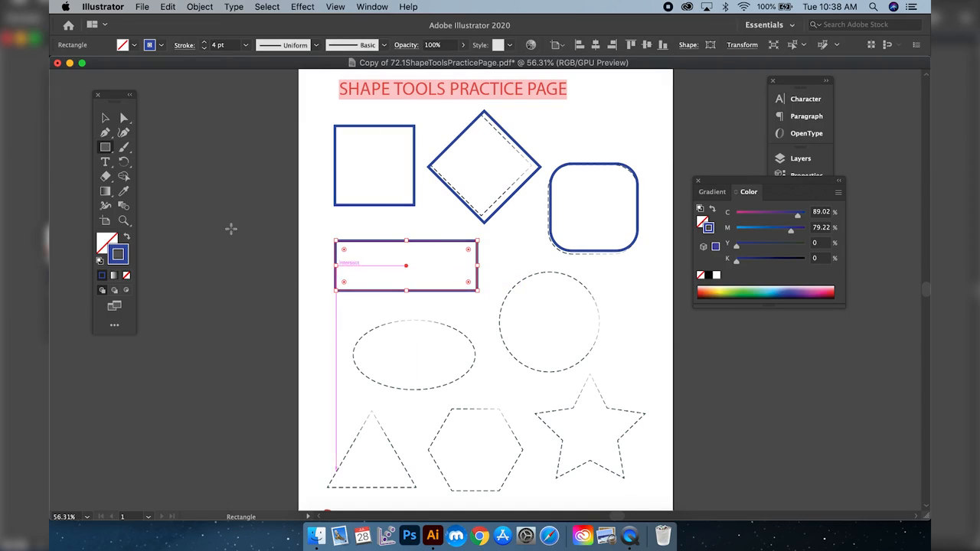
{"action": "key", "text": "l"}
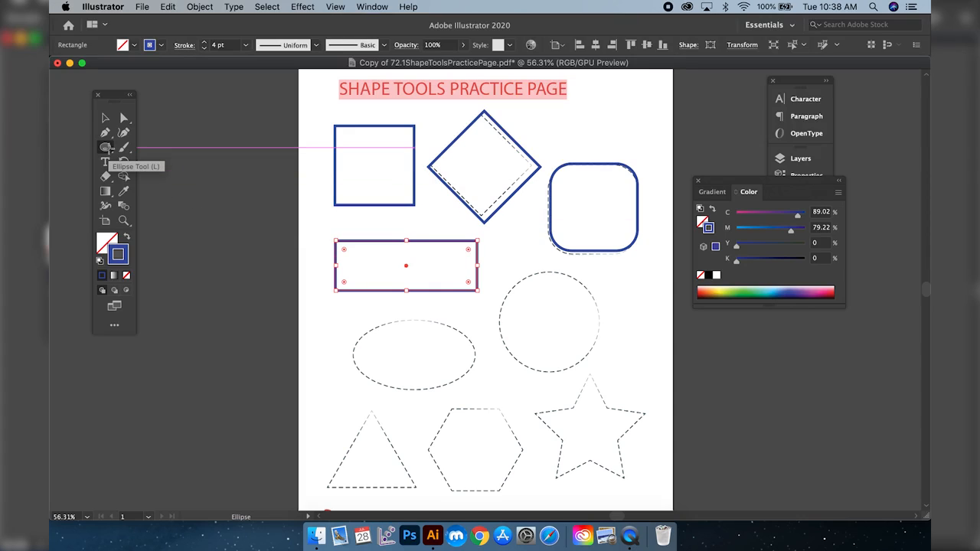
Draw a wide ellipse over the dashed oval, about the size of its outline
{"action": "left_click", "coordinate": [108, 147]}
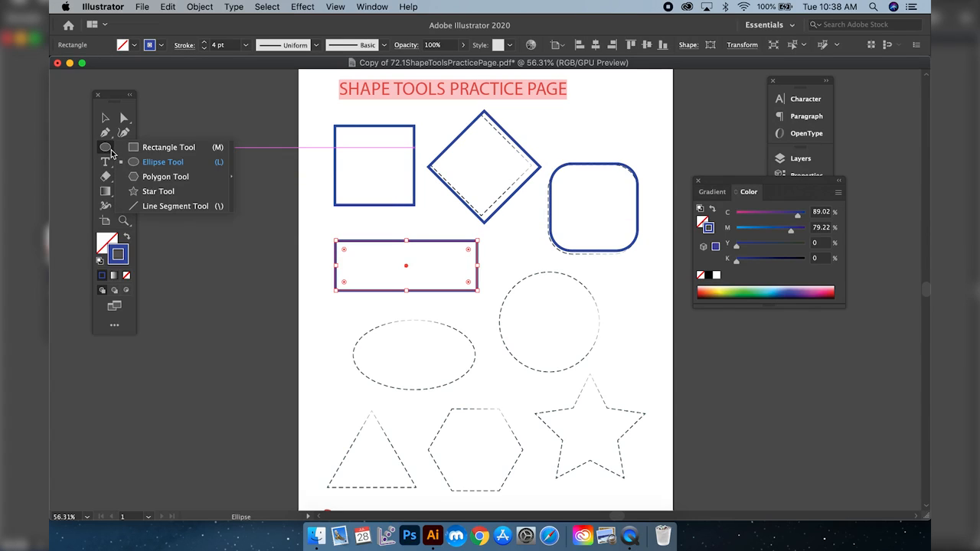
{"action": "left_click", "coordinate": [130, 162]}
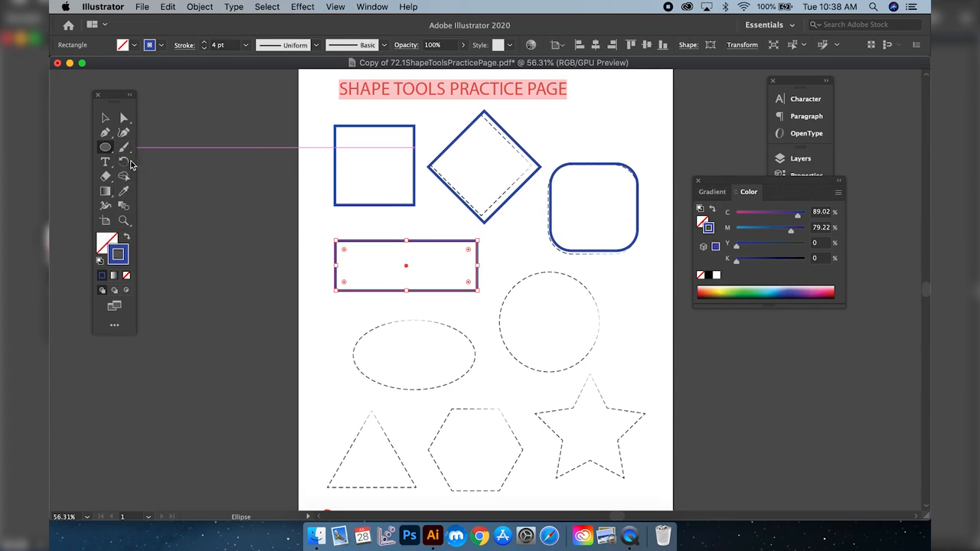
{"action": "mouse_move", "coordinate": [367, 324]}
{"action": "left_mouse_down"}
{"action": "mouse_move", "coordinate": [462, 360]}
{"action": "mouse_move", "coordinate": [483, 392]}
{"action": "left_mouse_up"}
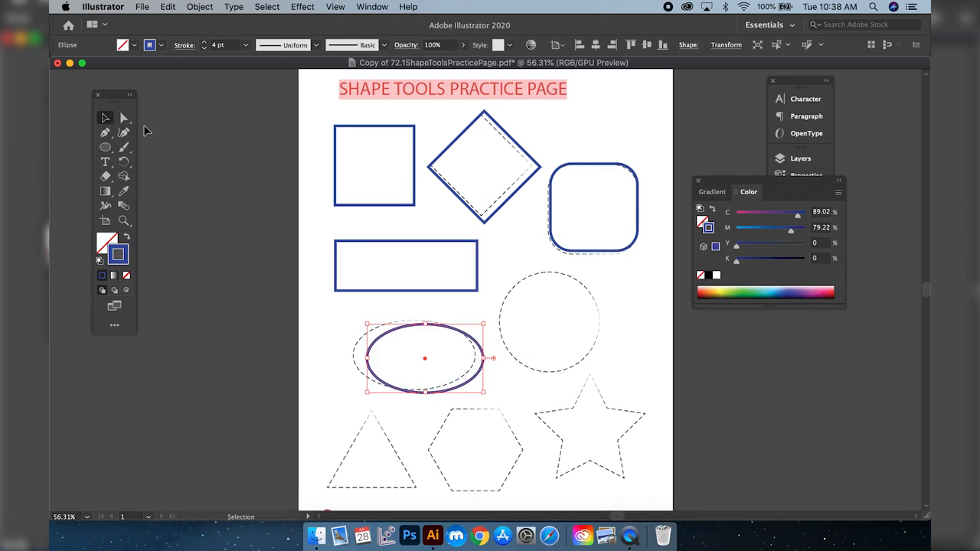
Move the ellipse onto the dashed oval, stretch it to match the outline's width, and deselect it
{"action": "left_click", "coordinate": [106, 119]}
{"action": "left_click", "coordinate": [401, 330]}
{"action": "left_click", "coordinate": [401, 329]}
{"action": "left_click_drag", "start_coordinate": [401, 330], "coordinate": [388, 332]}
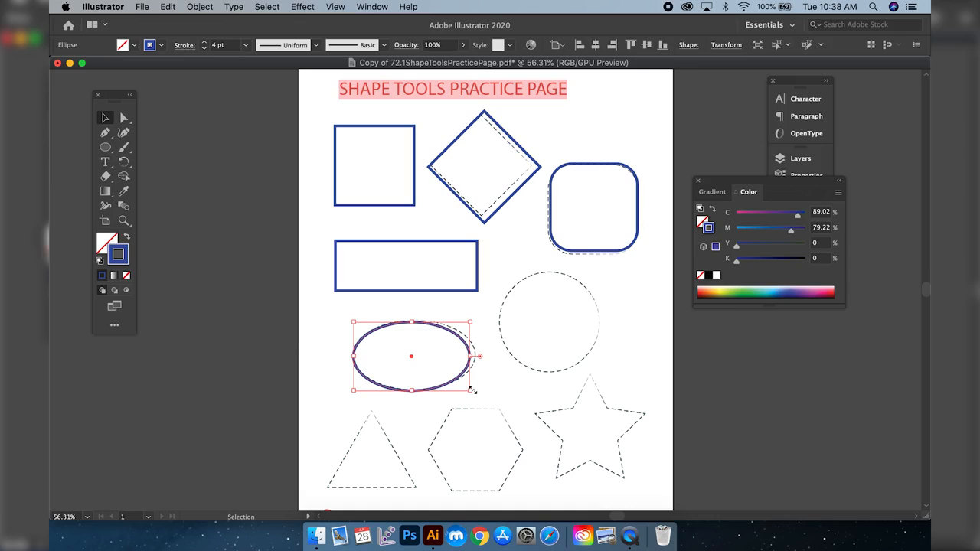
{"action": "left_click_drag", "start_coordinate": [473, 390], "coordinate": [479, 390]}
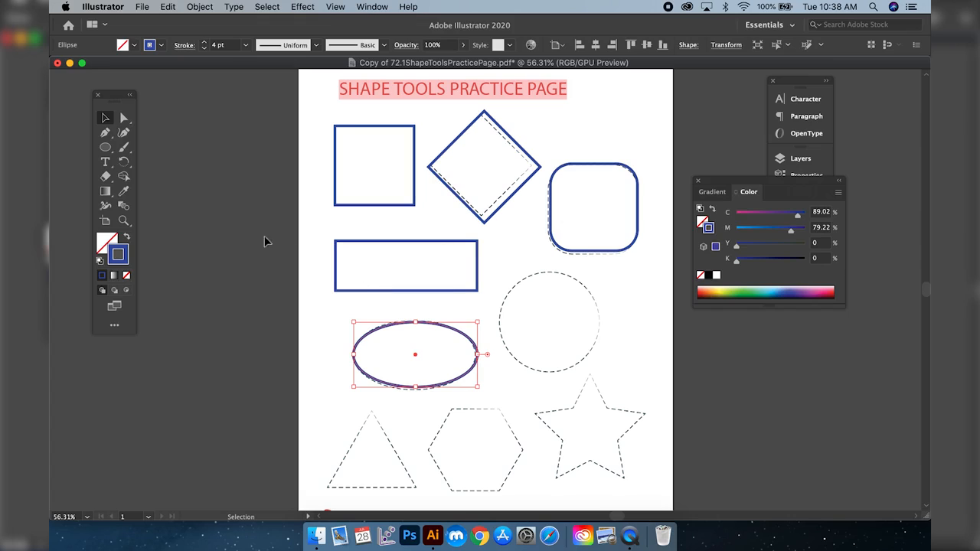
{"action": "left_click", "coordinate": [302, 215]}
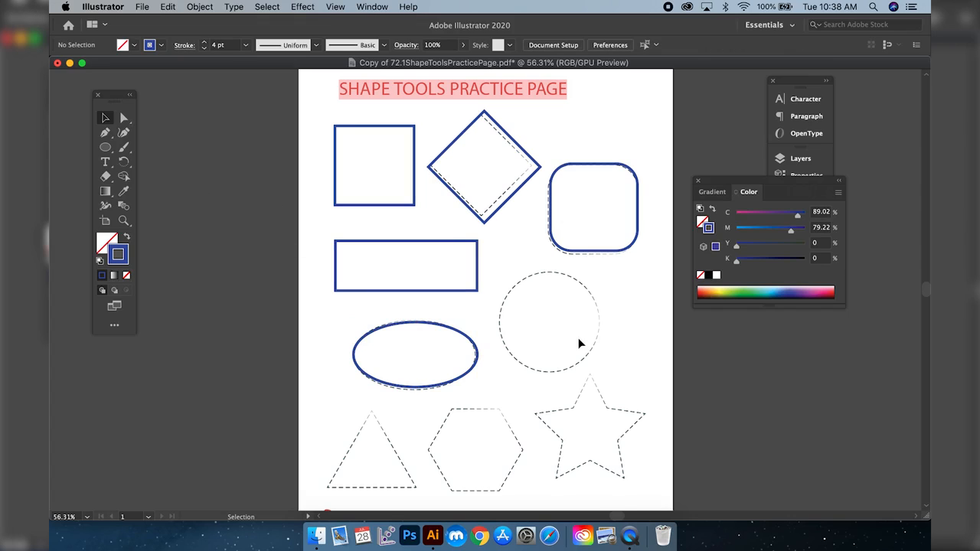
Draw a circle with the Ellipse tool, move it onto the dashed circle, and adjust its size to the outline
{"action": "left_click", "coordinate": [105, 147]}
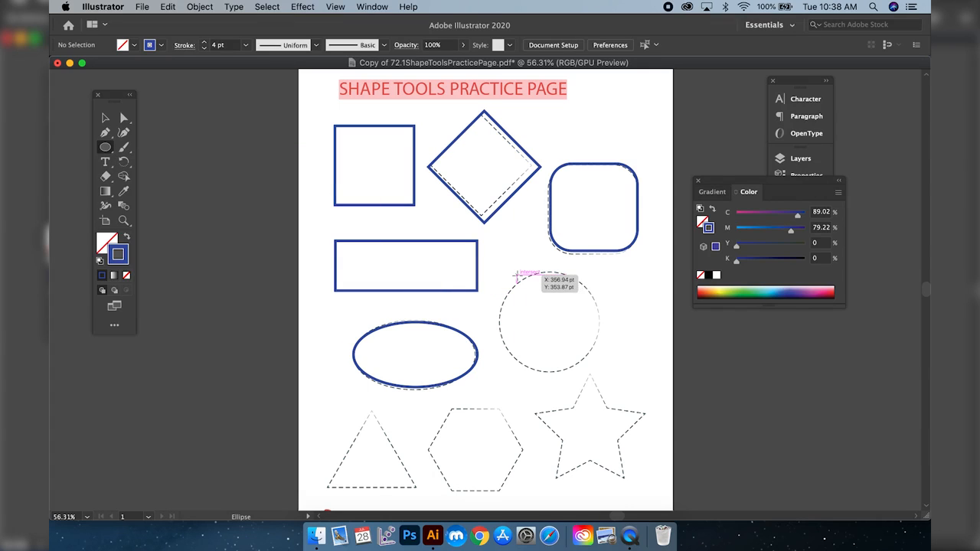
{"action": "left_click_drag", "start_coordinate": [517, 274], "coordinate": [617, 368]}
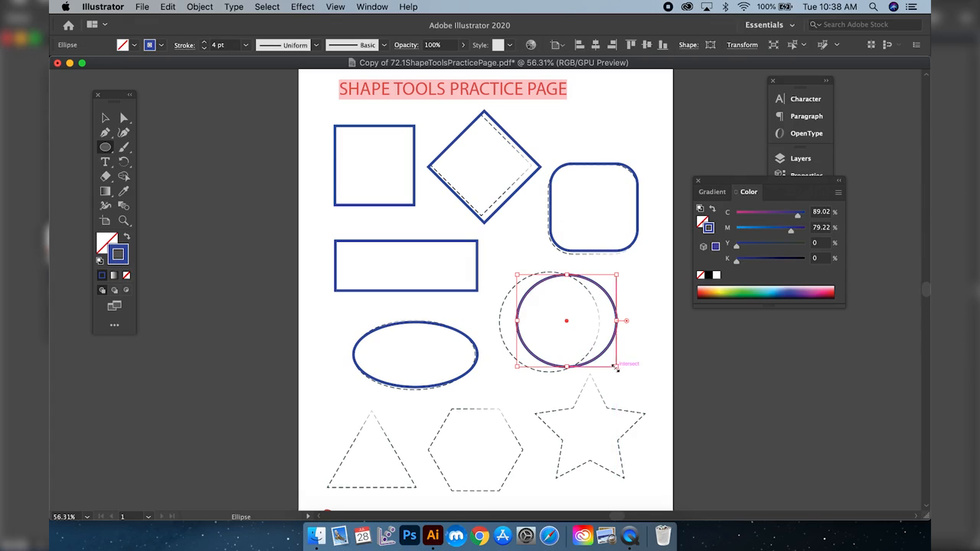
{"action": "key", "text": "v"}
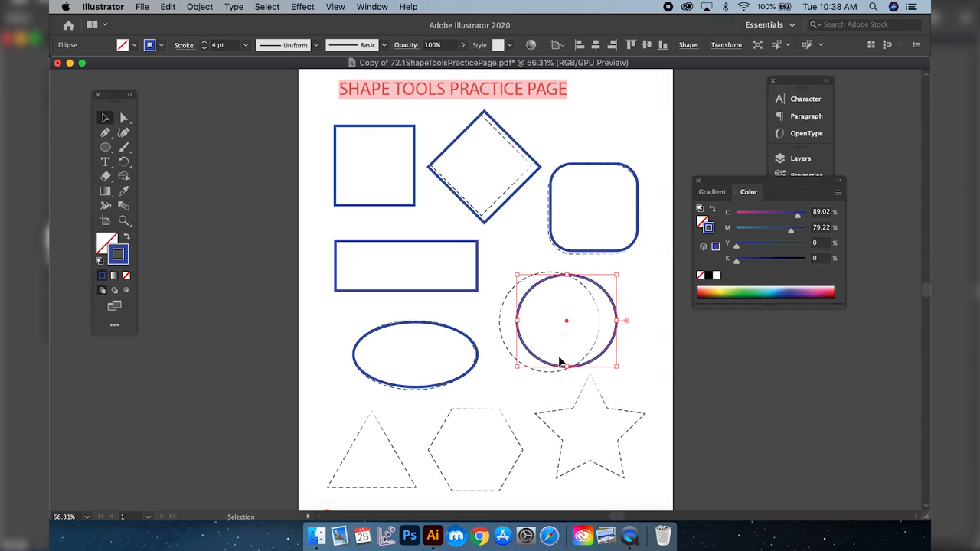
{"action": "left_click_drag", "start_coordinate": [574, 365], "coordinate": [556, 365]}
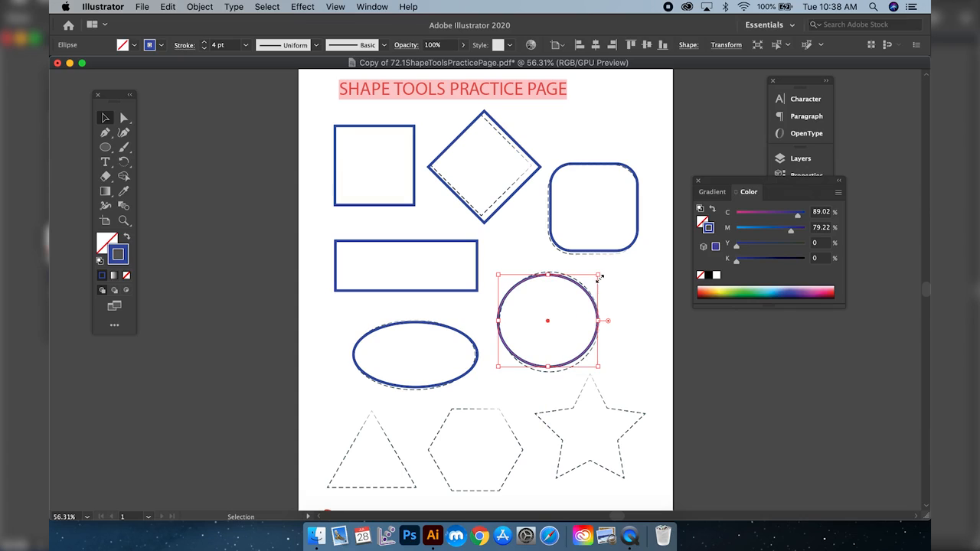
{"action": "left_click_drag", "start_coordinate": [600, 277], "coordinate": [599, 273]}
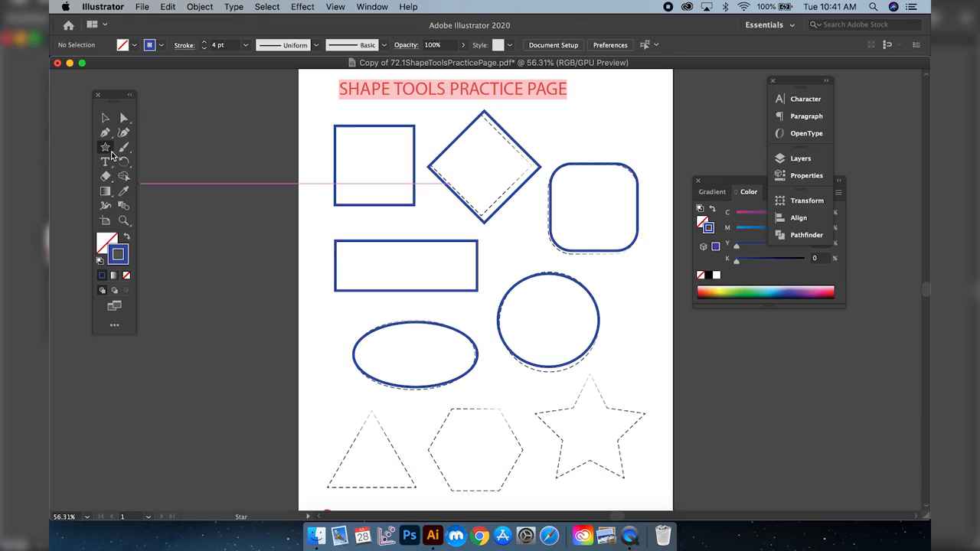
Draw an upright triangle beside the page with the Star tool by reducing the star to three points
{"action": "left_click_drag", "start_coordinate": [112, 154], "coordinate": [142, 185]}
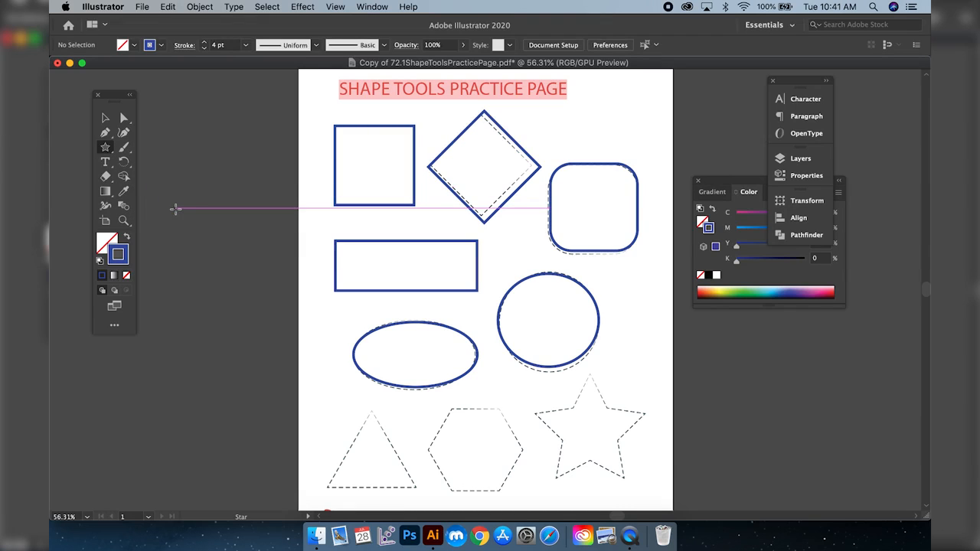
{"action": "left_click_drag", "start_coordinate": [179, 210], "coordinate": [221, 239]}
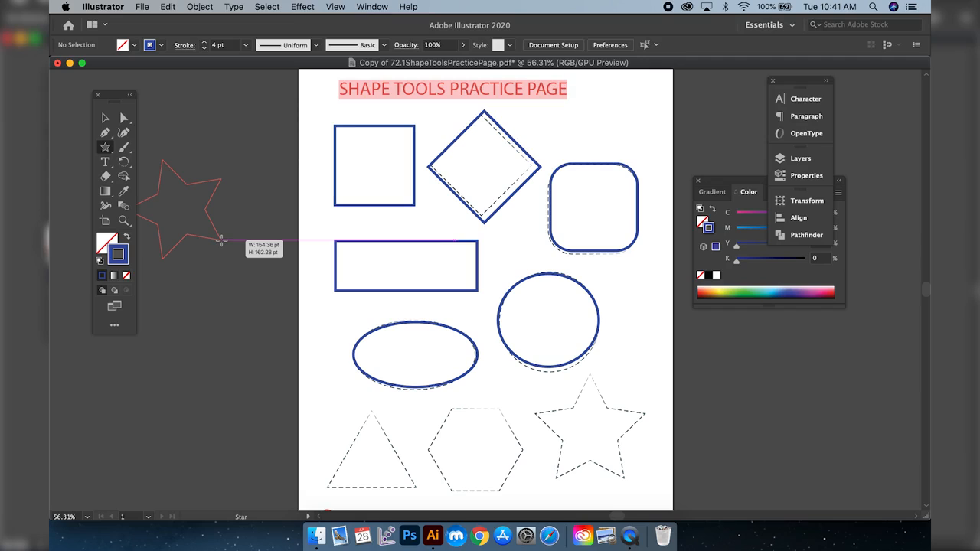
{"action": "key", "text": "Down"}
{"action": "key", "text": "Down"}
{"action": "left_click_drag", "start_coordinate": [222, 239], "coordinate": [223, 241]}
{"action": "key", "text": "Up"}
{"action": "key", "text": "Up"}
{"action": "key", "text": "Down"}
{"action": "key", "text": "Down"}
{"action": "key", "text": "Up"}
{"action": "key", "text": "Up"}
{"action": "key", "text": "Down"}
{"action": "key", "text": "Down"}
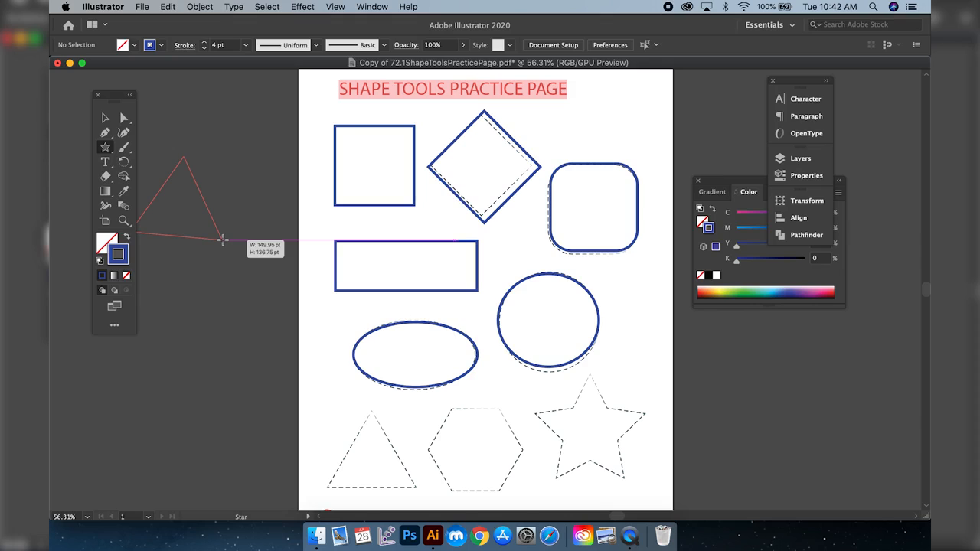
{"action": "mouse_move", "coordinate": [222, 240]}
{"action": "left_mouse_down"}
{"action": "mouse_move", "coordinate": [247, 248]}
{"action": "mouse_move", "coordinate": [232, 244]}
{"action": "left_mouse_up"}
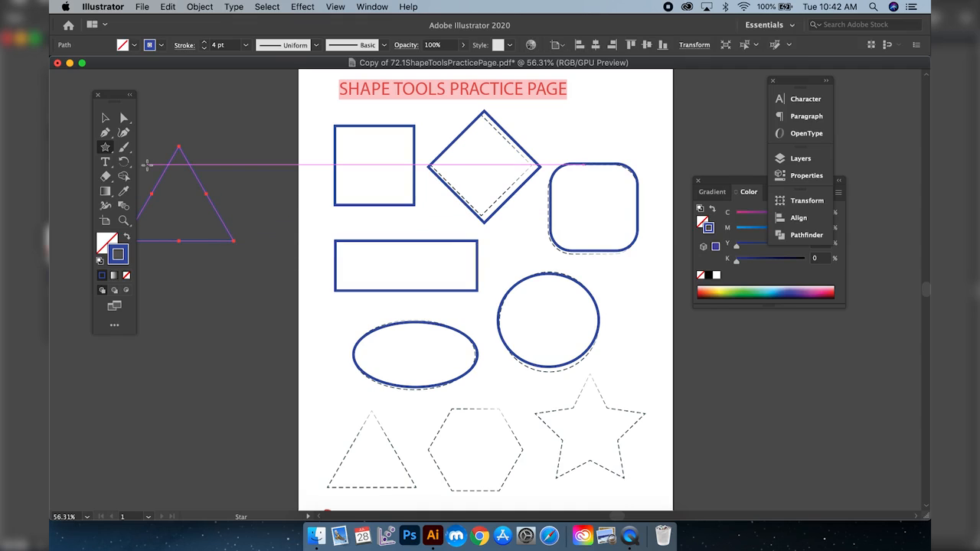
Move the triangle onto the dashed triangle, scale it to match the outline, and deselect it
{"action": "key", "text": "v"}
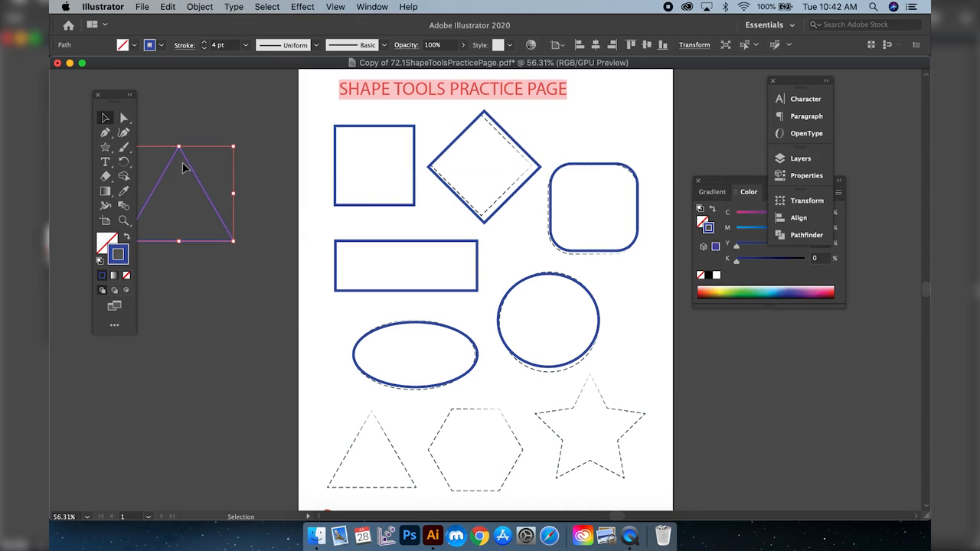
{"action": "left_click_drag", "start_coordinate": [187, 162], "coordinate": [377, 422]}
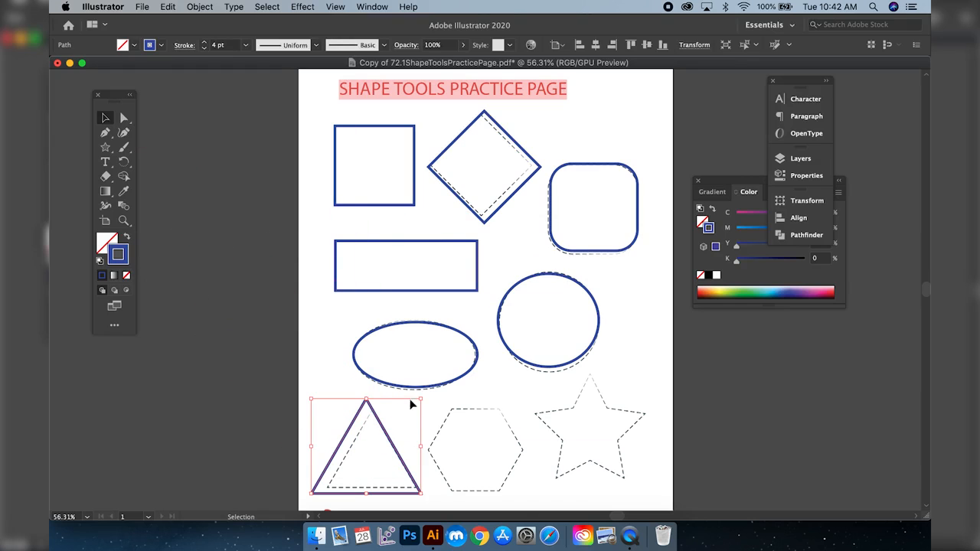
{"action": "left_click_drag", "start_coordinate": [420, 399], "coordinate": [384, 432]}
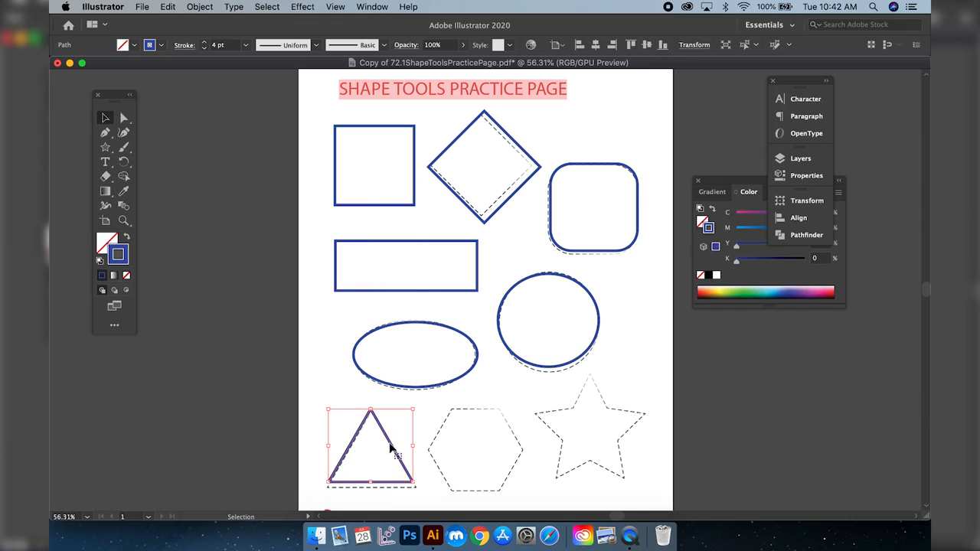
{"action": "left_click_drag", "start_coordinate": [414, 483], "coordinate": [420, 487]}
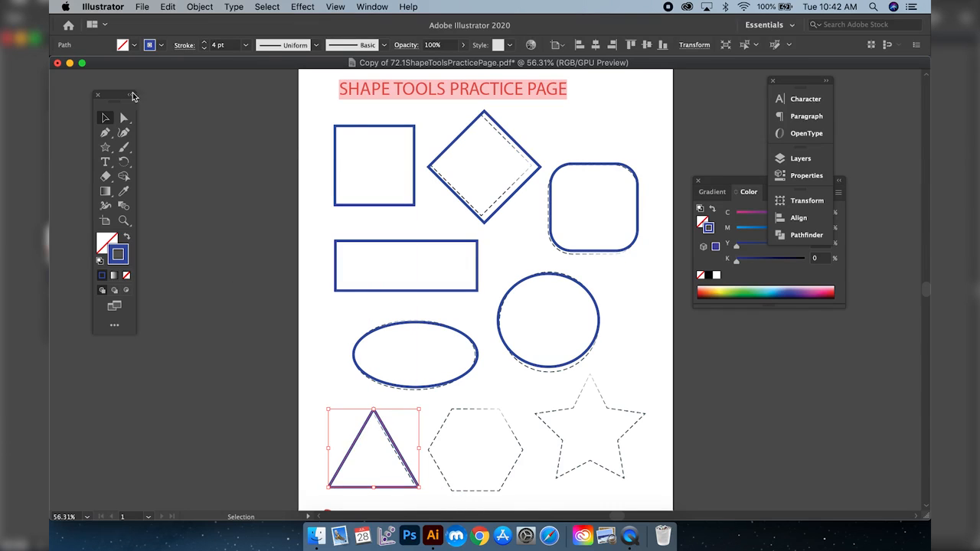
{"action": "left_click", "coordinate": [217, 129]}
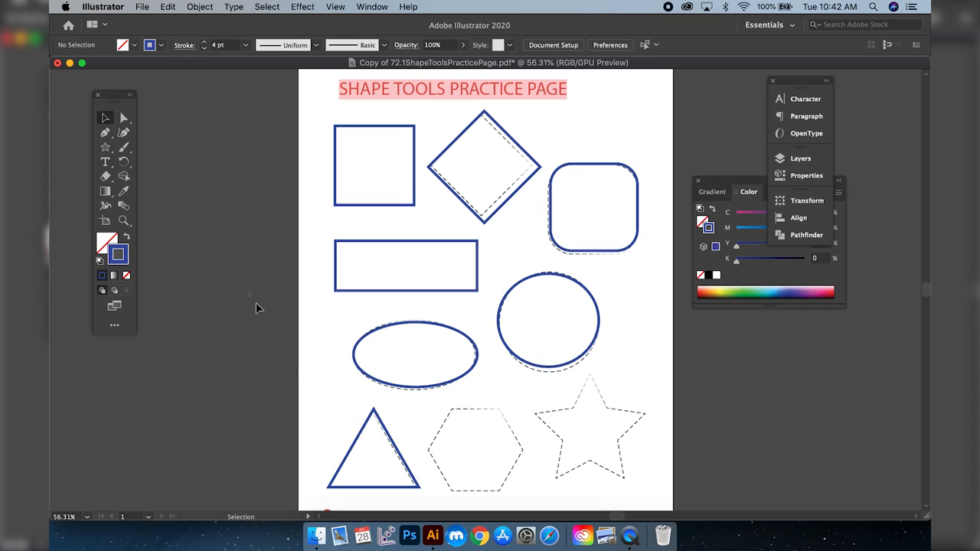
Draw an upright five-pointed star beside the page with the Star tool and move it onto the dashed star
{"action": "left_click", "coordinate": [106, 148]}
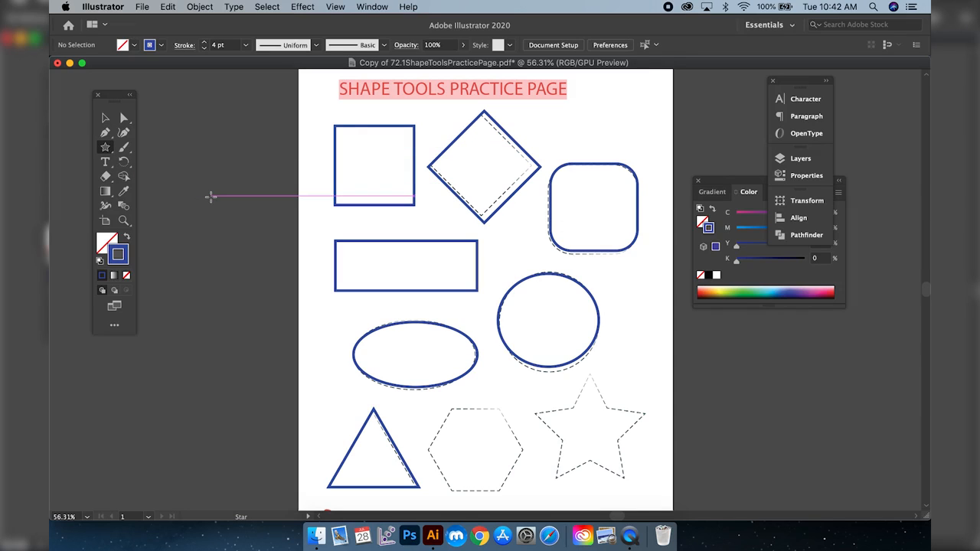
{"action": "left_click_drag", "start_coordinate": [210, 197], "coordinate": [261, 240]}
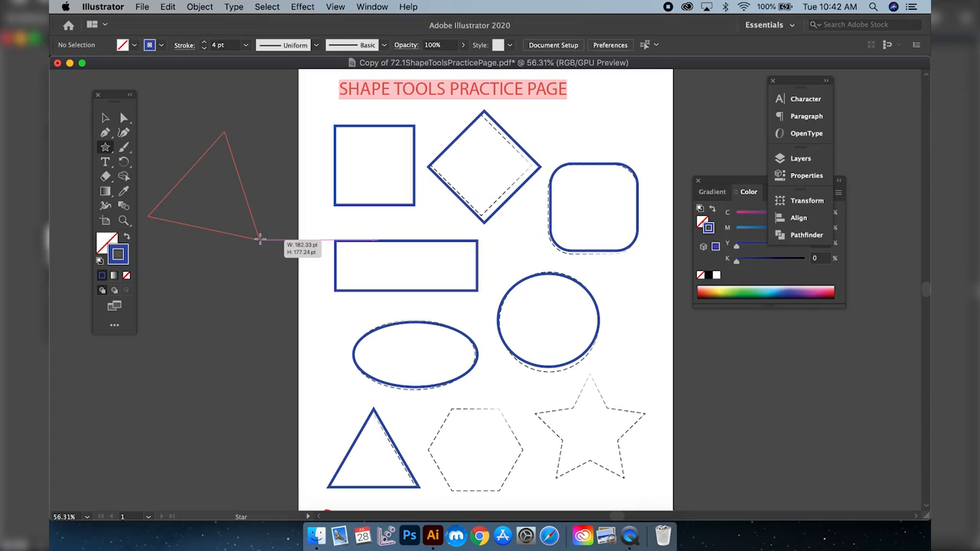
{"action": "left_click_drag", "start_coordinate": [261, 240], "coordinate": [259, 232]}
{"action": "key", "text": "Up"}
{"action": "key", "text": "Up"}
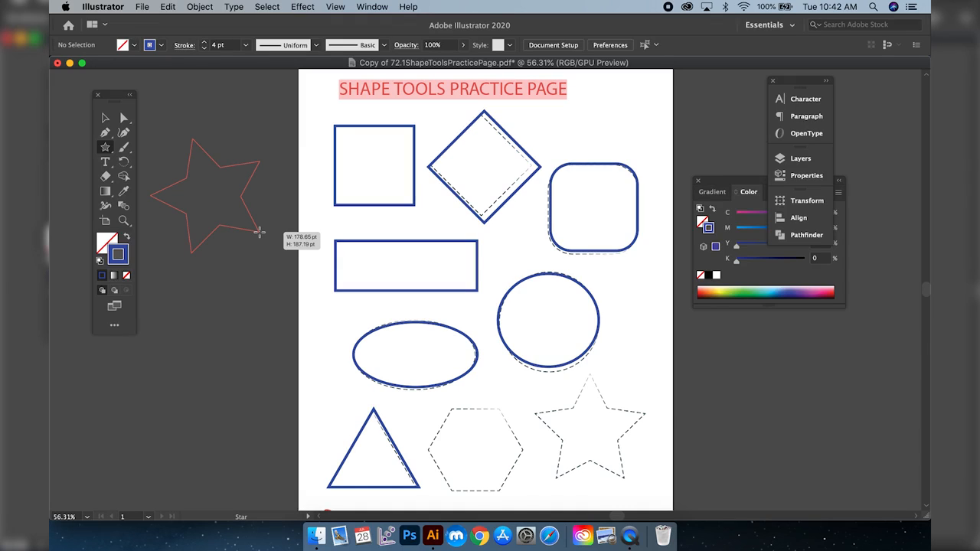
{"action": "mouse_move", "coordinate": [259, 231]}
{"action": "left_mouse_down"}
{"action": "mouse_move", "coordinate": [272, 234]}
{"action": "mouse_move", "coordinate": [258, 234]}
{"action": "left_mouse_up"}
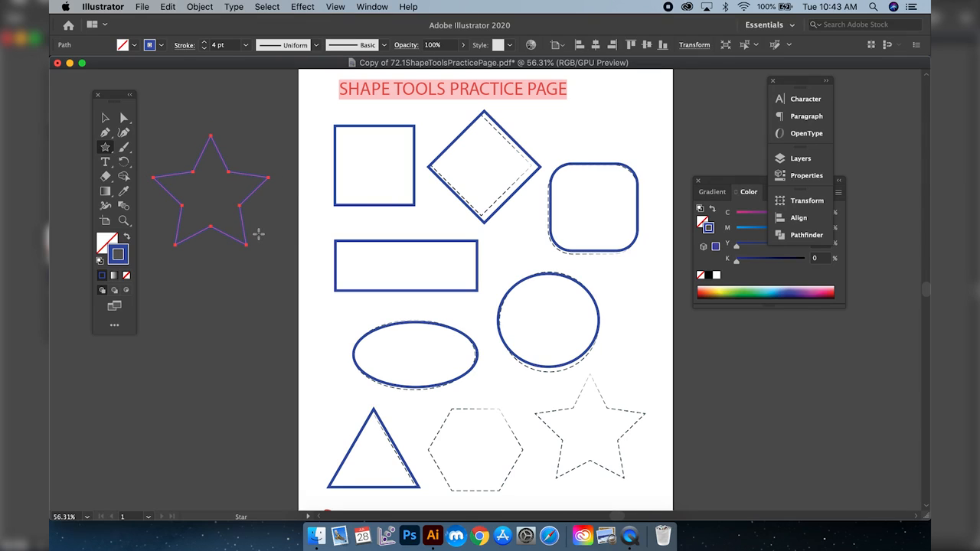
{"action": "left_click", "coordinate": [105, 117]}
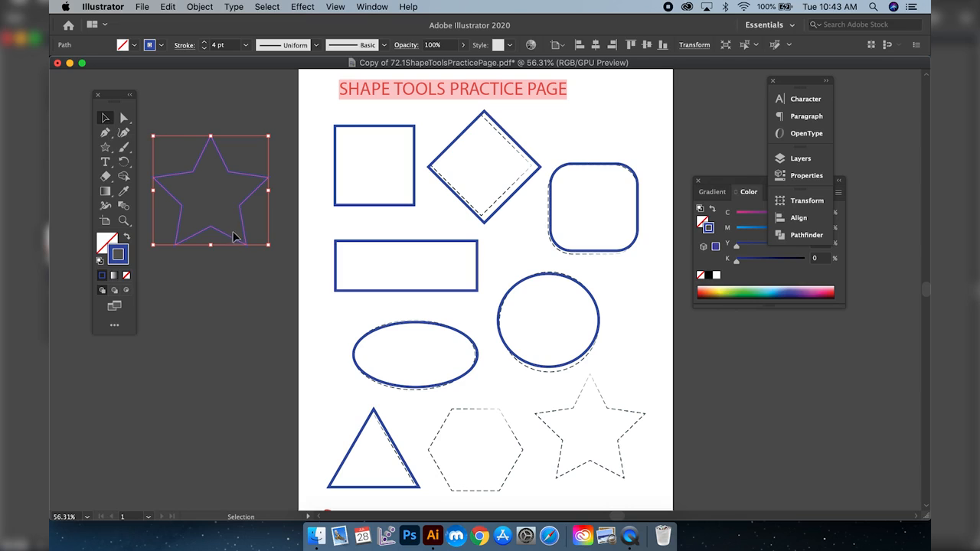
{"action": "left_click_drag", "start_coordinate": [241, 240], "coordinate": [620, 478]}
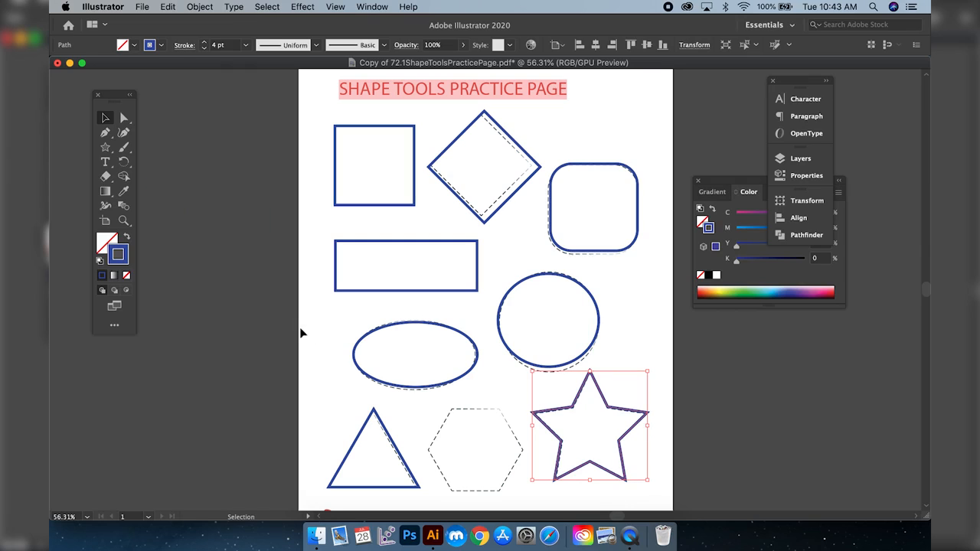
Draw a hexagon over the dashed hexagon with the Polygon tool and shrink it
{"action": "left_click", "coordinate": [109, 150]}
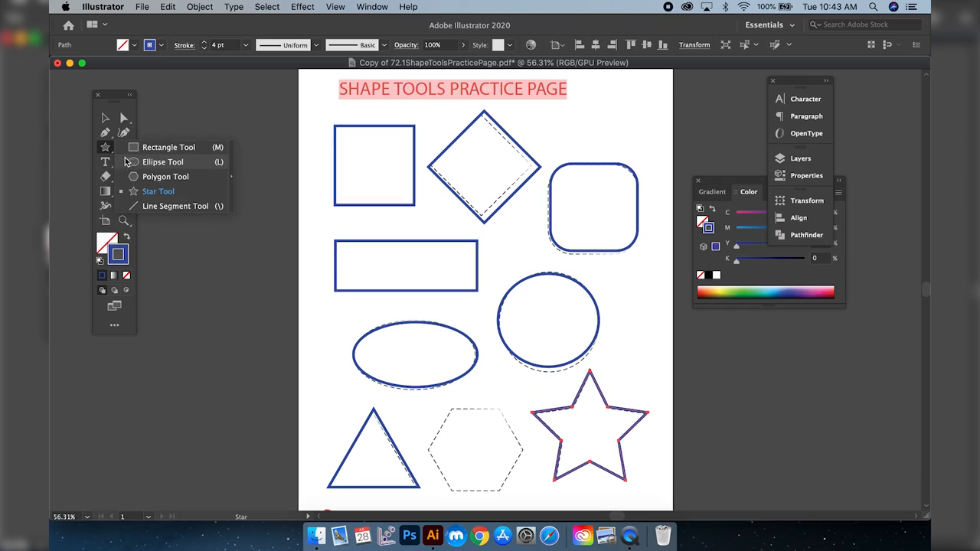
{"action": "left_click", "coordinate": [134, 177]}
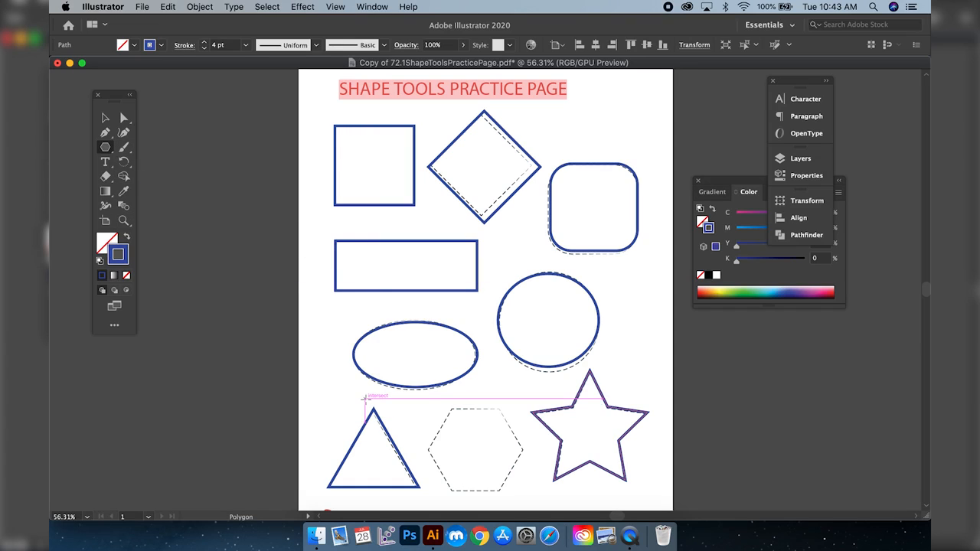
{"action": "mouse_move", "coordinate": [365, 397]}
{"action": "left_mouse_down"}
{"action": "mouse_move", "coordinate": [407, 392]}
{"action": "mouse_move", "coordinate": [454, 430]}
{"action": "mouse_move", "coordinate": [503, 430]}
{"action": "left_mouse_up"}
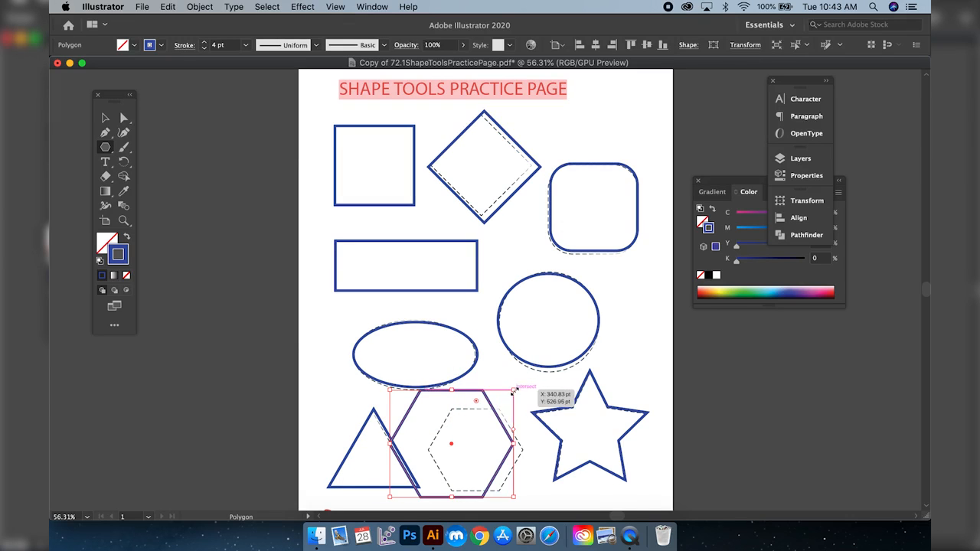
{"action": "left_click_drag", "start_coordinate": [513, 390], "coordinate": [478, 421]}
Create another six-sided polygon with a radius of 100.9303 pt and delete the smaller hexagon
{"action": "left_click", "coordinate": [449, 432]}
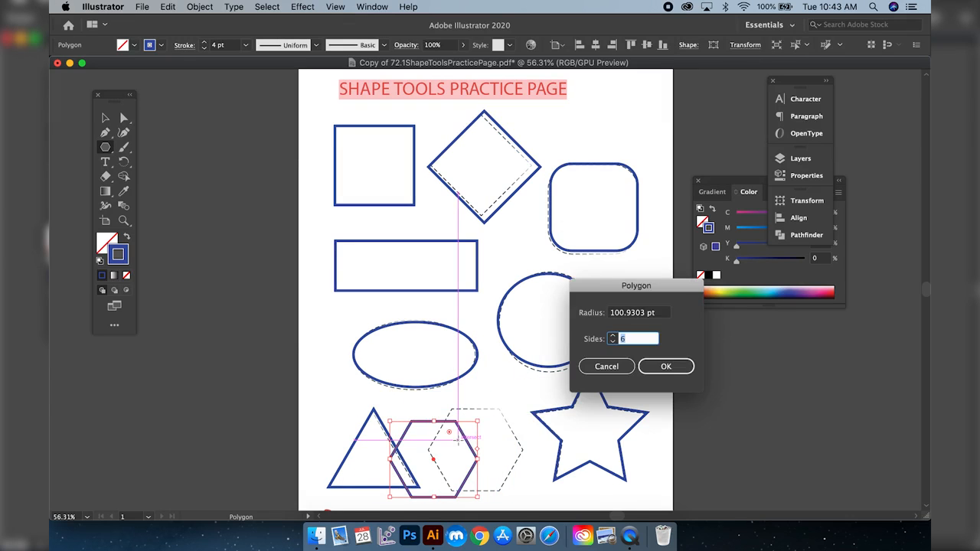
{"action": "key", "text": "Return"}
{"action": "key", "text": "v"}
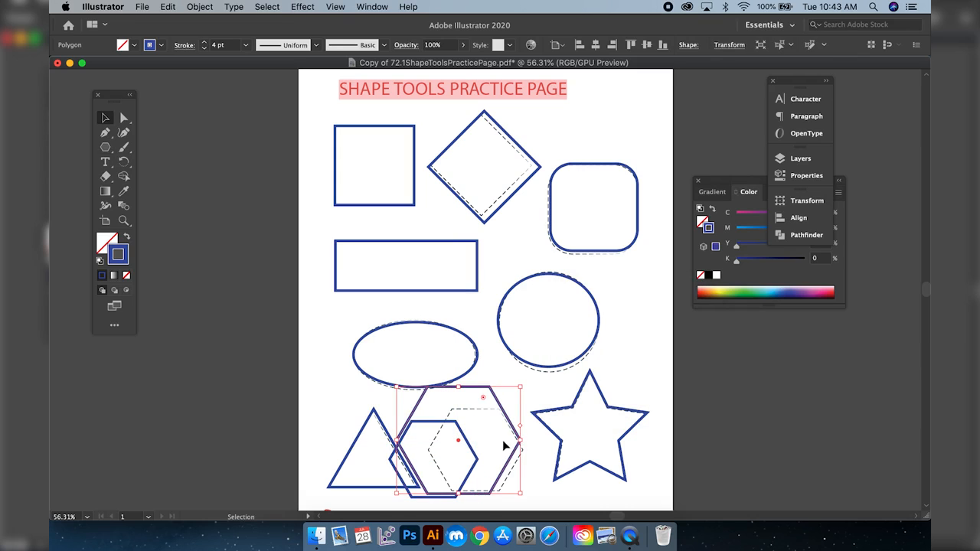
{"action": "left_click", "coordinate": [466, 451]}
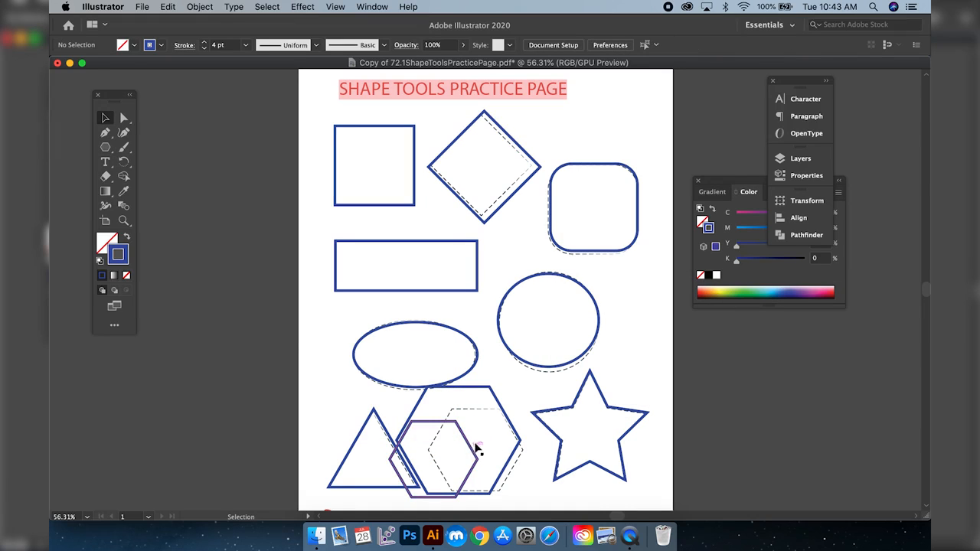
{"action": "left_click", "coordinate": [470, 452]}
{"action": "key", "text": "BackSpace"}
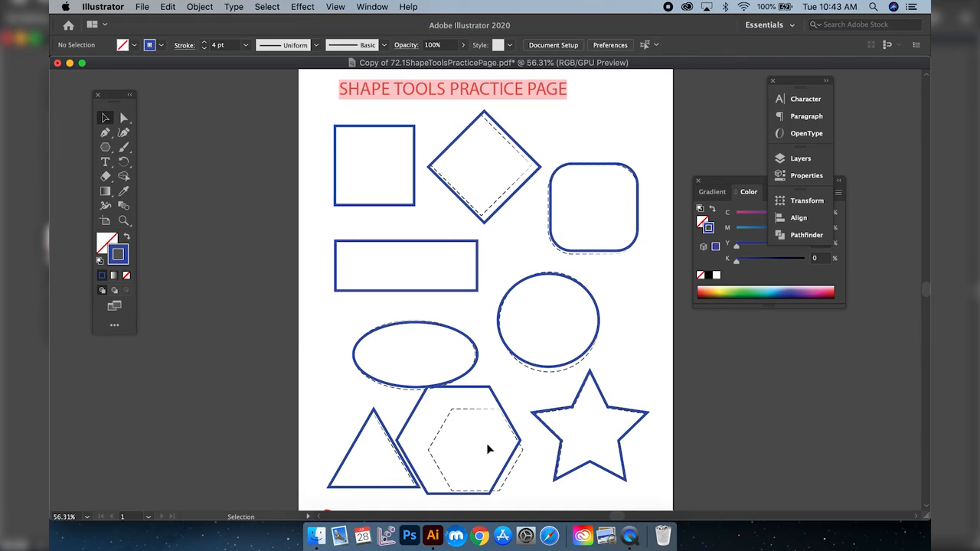
Shrink the remaining hexagon to about the dashed hexagon's size and move it onto that outline
{"action": "left_click", "coordinate": [513, 434]}
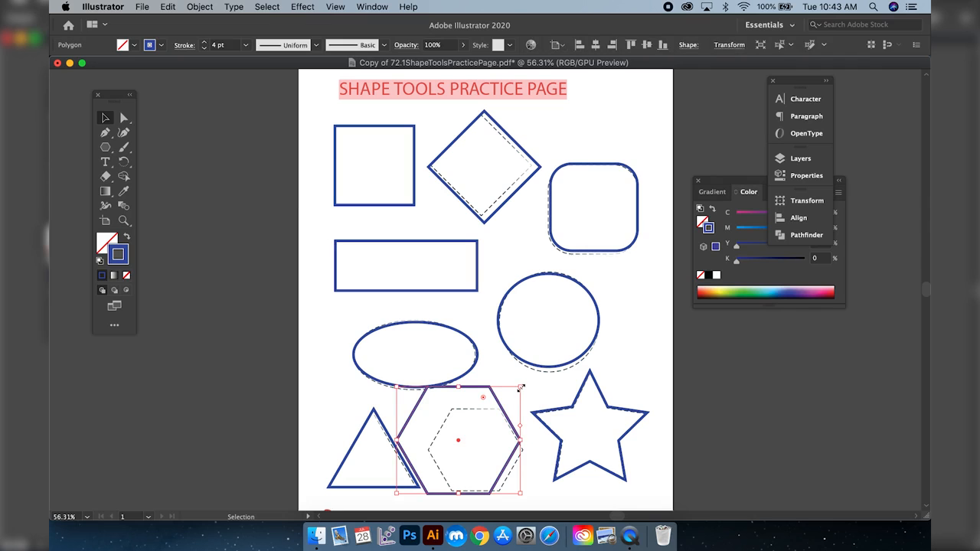
{"action": "left_click_drag", "start_coordinate": [520, 388], "coordinate": [487, 416]}
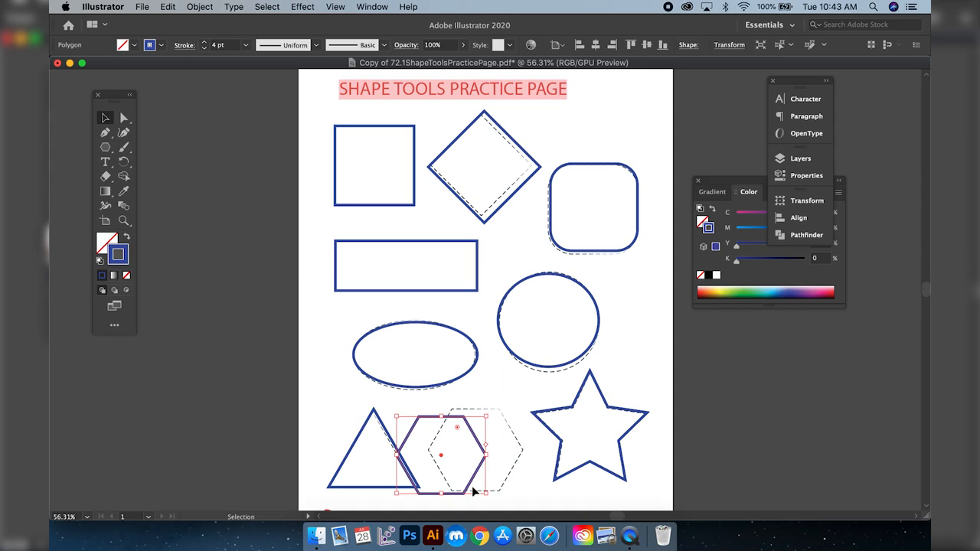
{"action": "left_click_drag", "start_coordinate": [465, 497], "coordinate": [499, 492]}
{"action": "left_click_drag", "start_coordinate": [498, 492], "coordinate": [498, 492]}
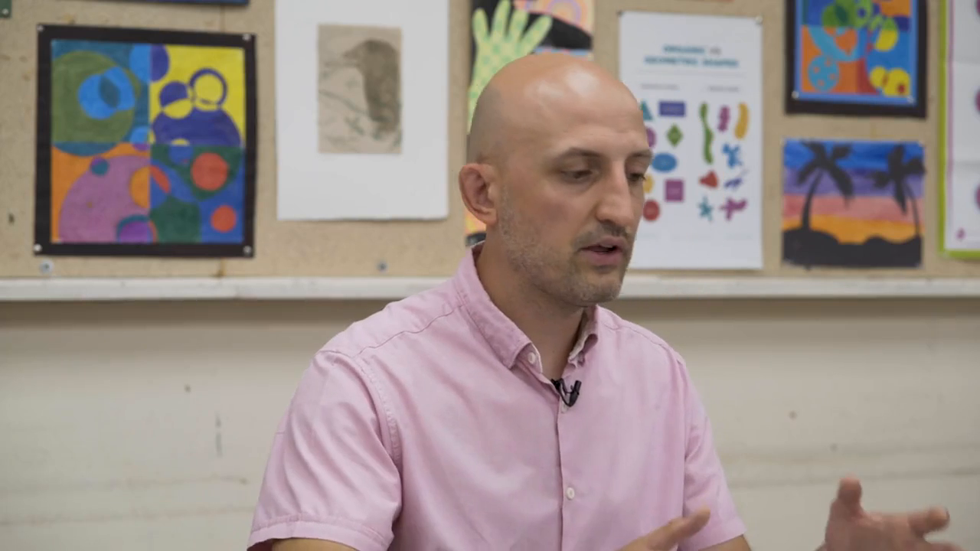